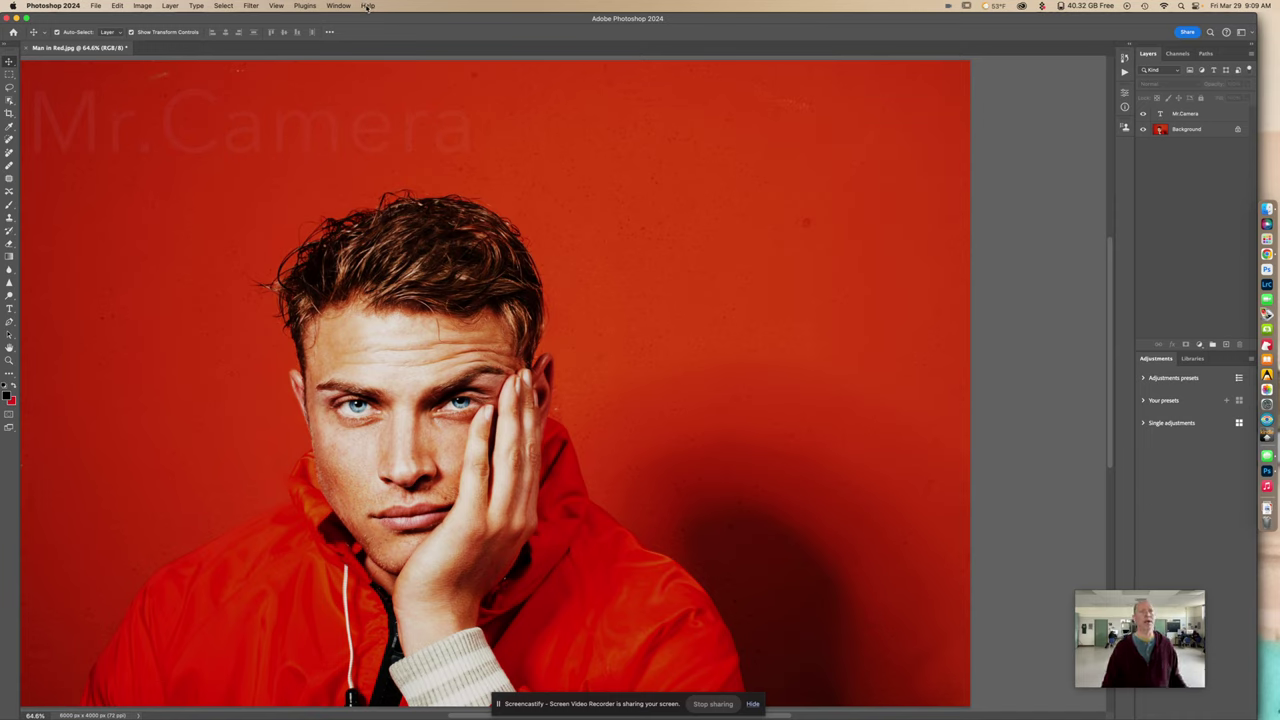
Search Help for 'disco' and open the Discover panel at its home page.
{"action": "left_click", "coordinate": [367, 6]}
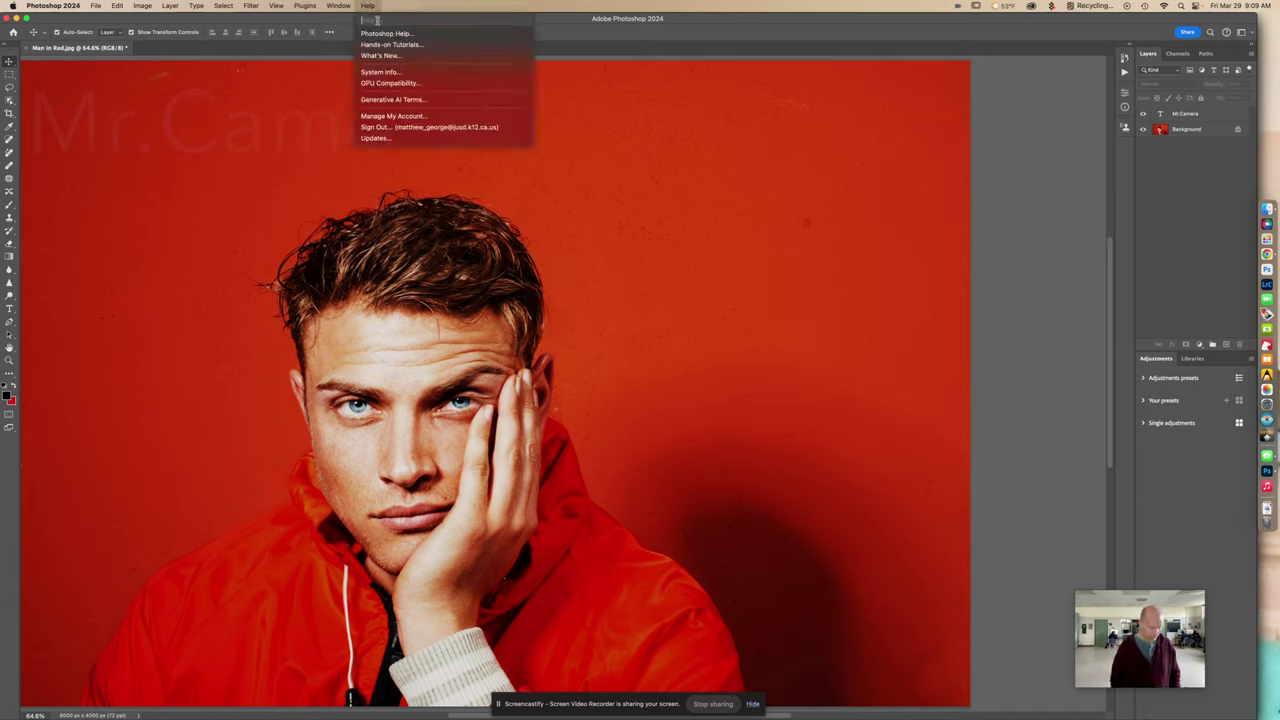
{"action": "type", "text": "discover"}
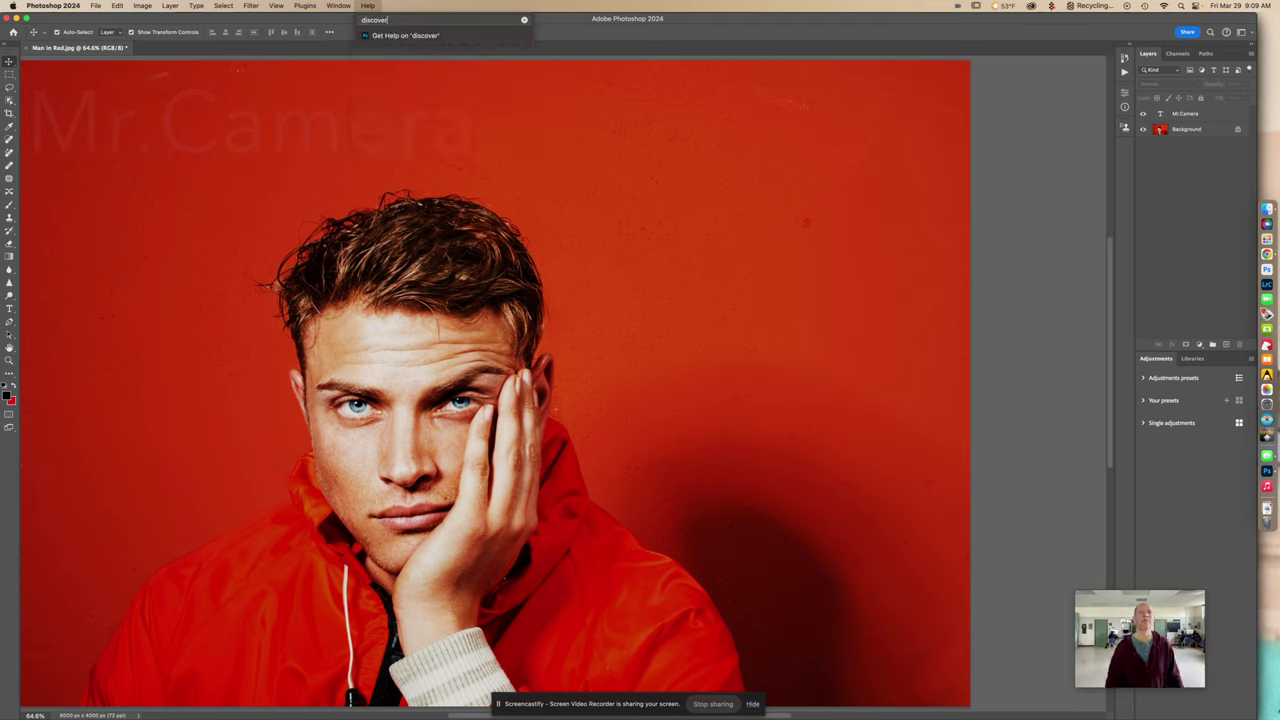
{"action": "left_click", "coordinate": [389, 38]}
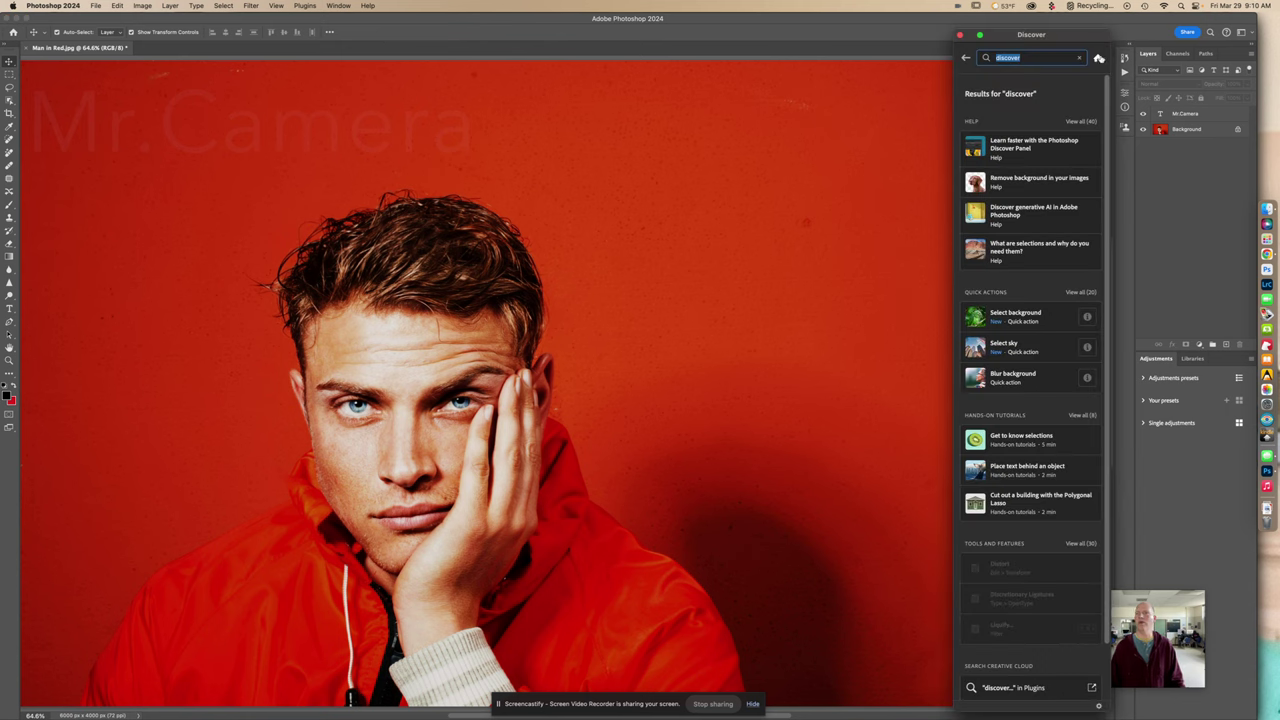
{"action": "left_click", "coordinate": [1097, 59]}
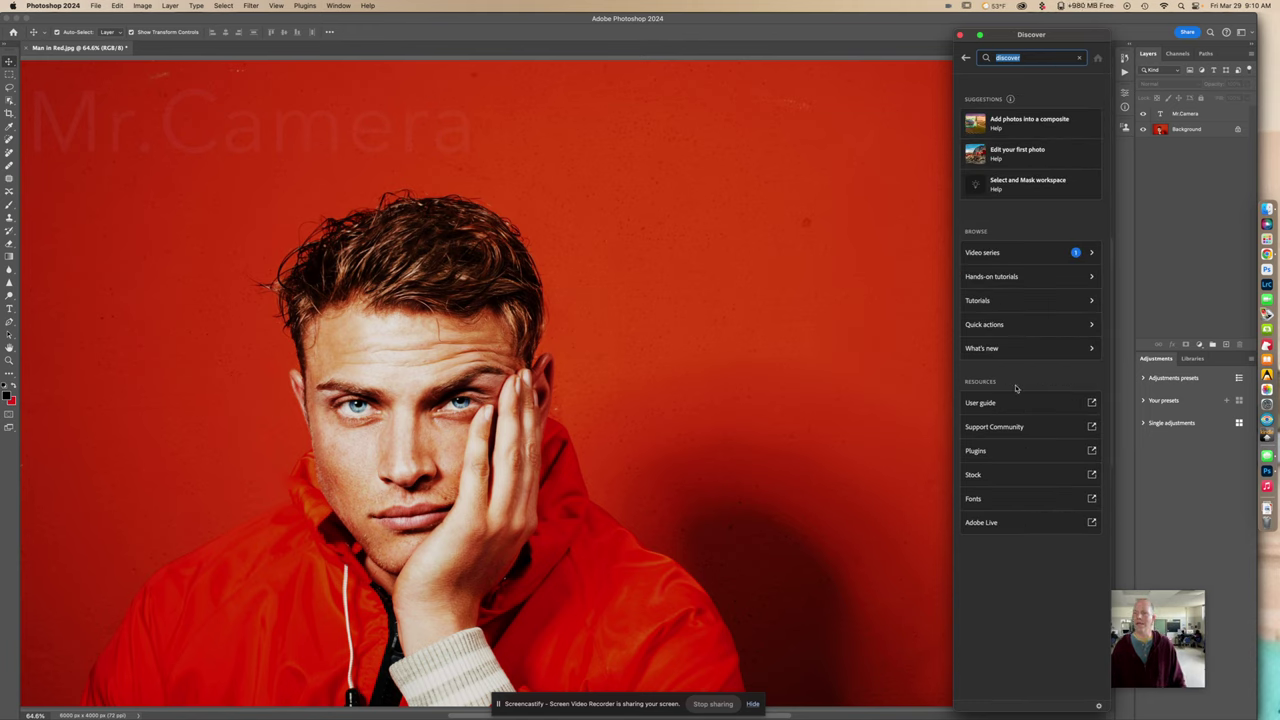
Browse Discover's Quick actions, preview Remove background, then select the Background layer.
{"action": "left_click", "coordinate": [1034, 326]}
{"action": "scroll", "coordinate": [1030, 287], "scroll_direction": "down", "scroll_amount": 2}
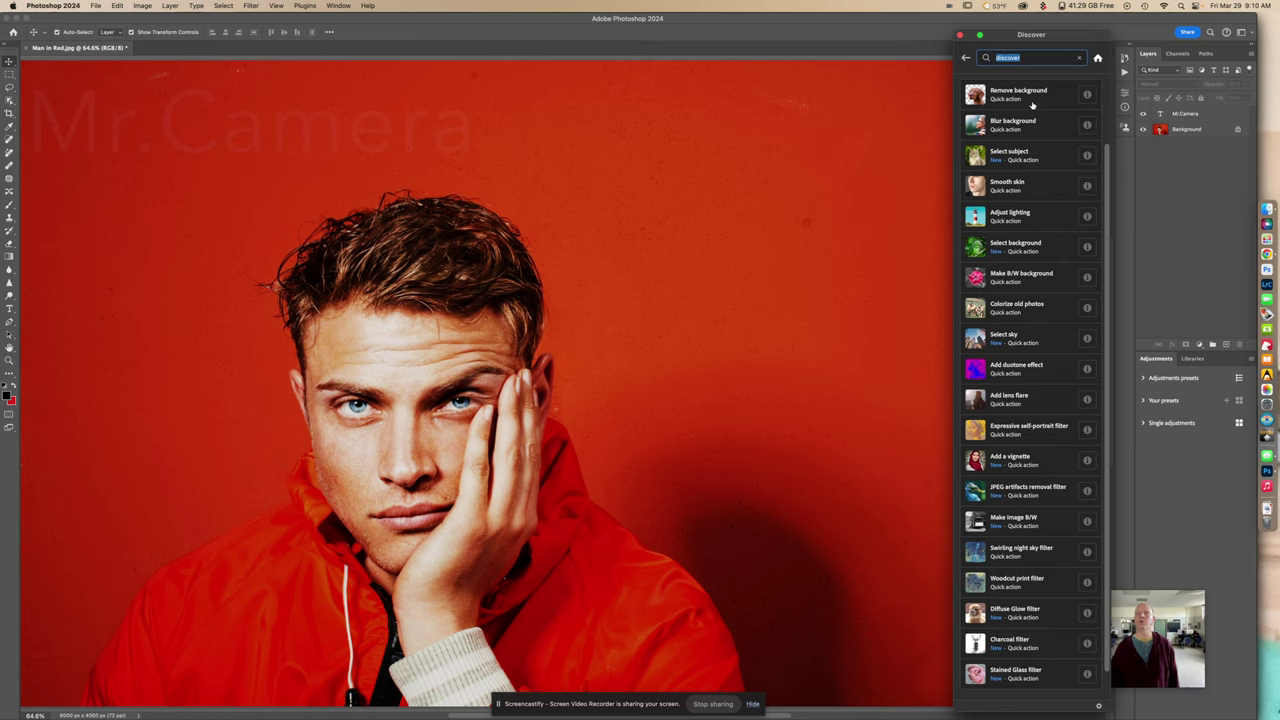
{"action": "left_click", "coordinate": [1033, 95]}
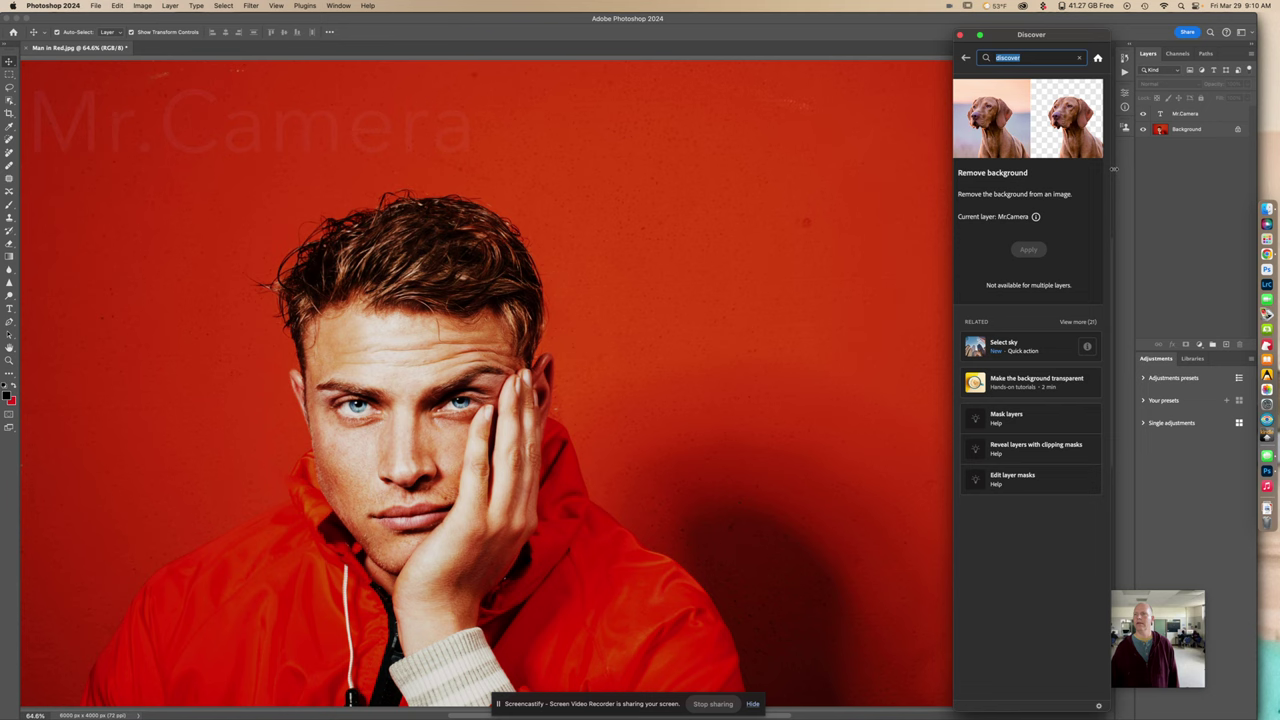
{"action": "left_click", "coordinate": [965, 58]}
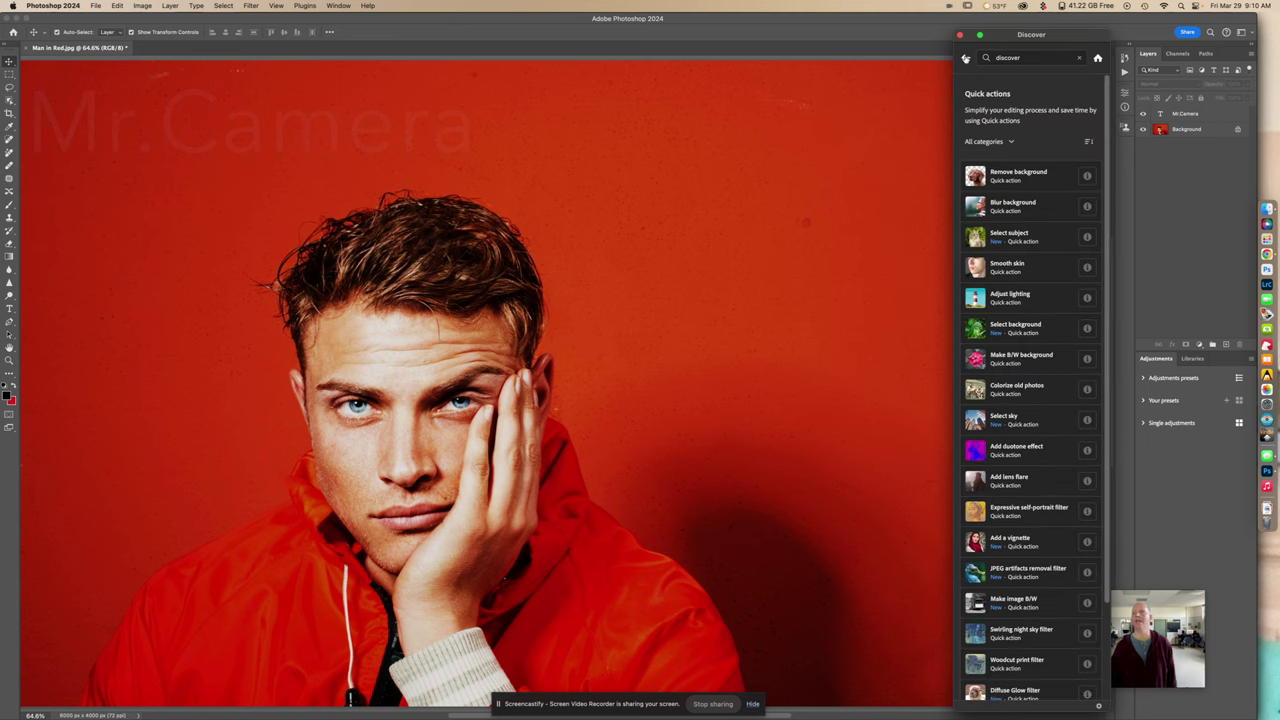
{"action": "left_click", "coordinate": [1185, 132]}
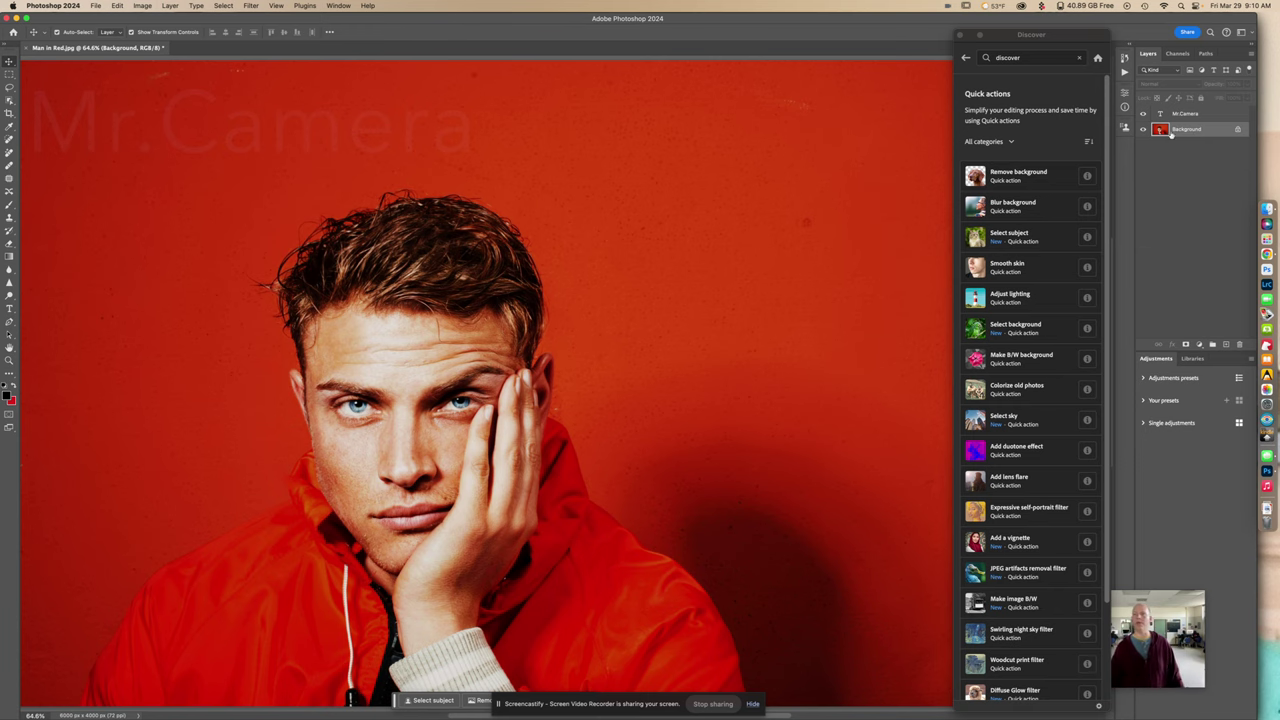
Apply the Remove background quick action, then zoom in and pan to the ear's edge.
{"action": "left_click", "coordinate": [1030, 178]}
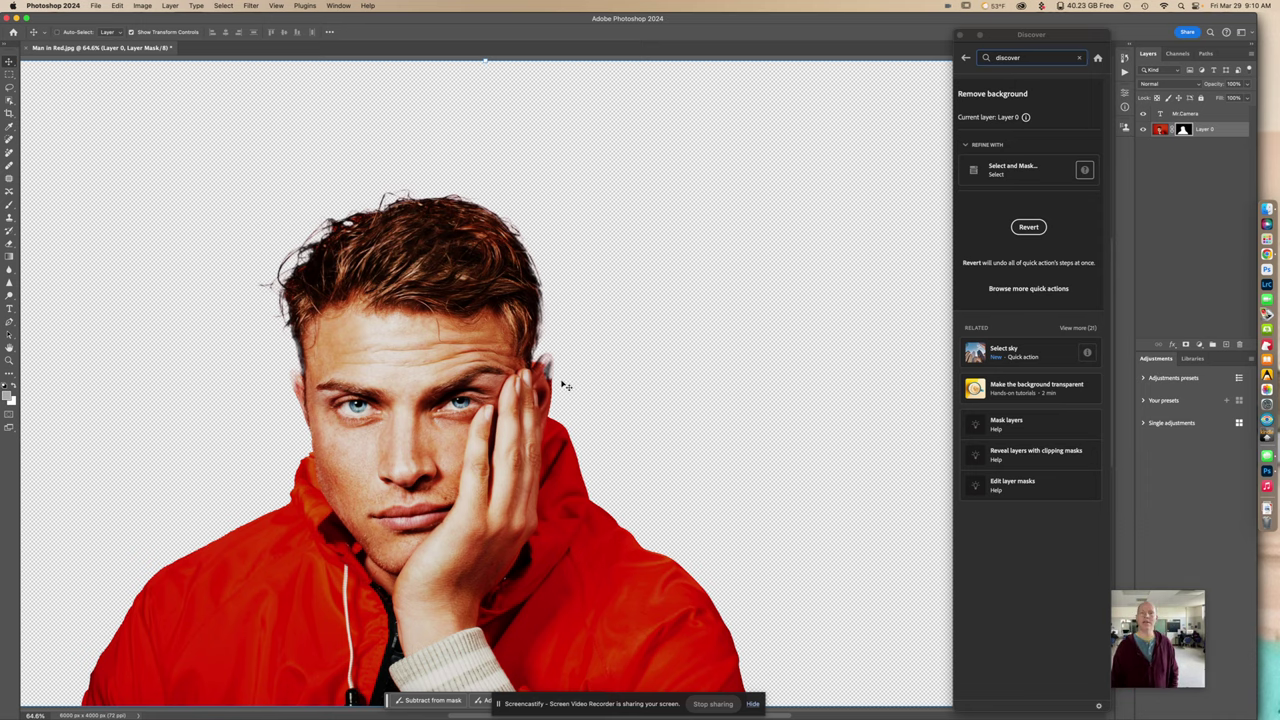
{"action": "scroll", "coordinate": [565, 385], "scroll_direction": "up", "scroll_amount": 5}
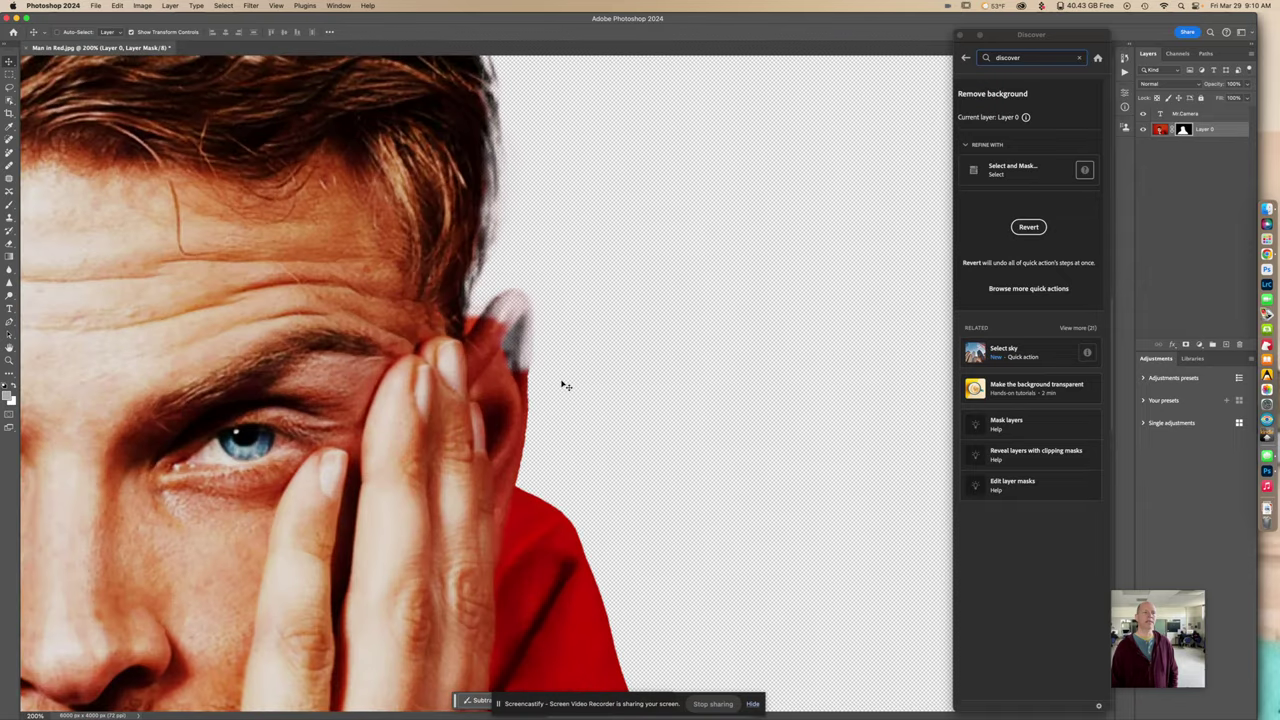
{"action": "scroll", "coordinate": [563, 384], "scroll_direction": "up", "scroll_amount": 2}
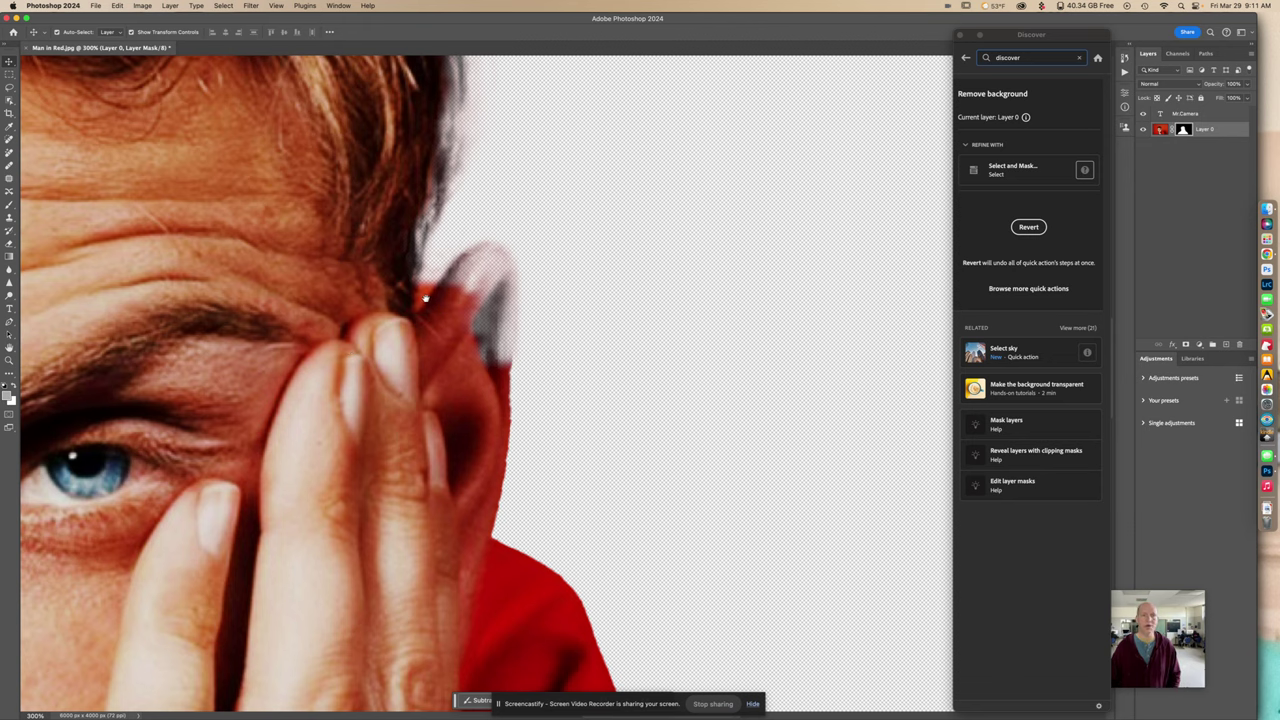
{"action": "left_click_drag", "start_coordinate": [441, 307], "coordinate": [615, 307]}
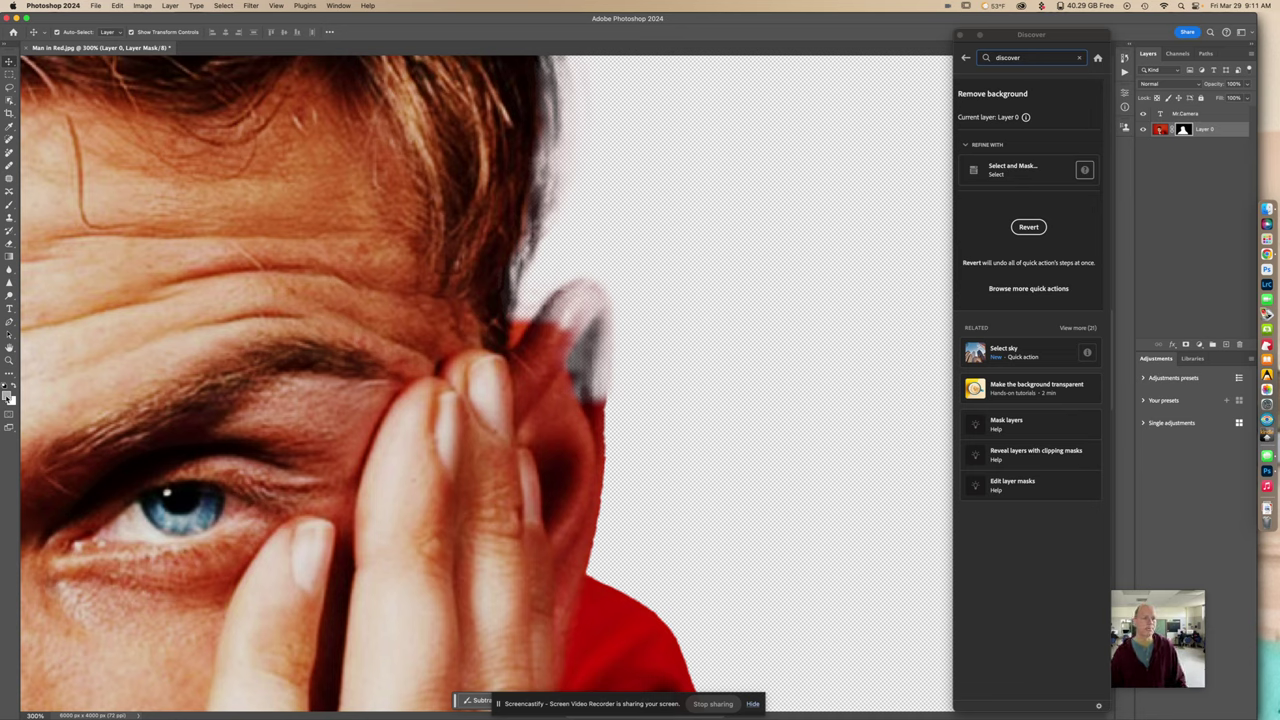
Set the foreground colour to black, then swap so white is the paint colour.
{"action": "left_click", "coordinate": [9, 397]}
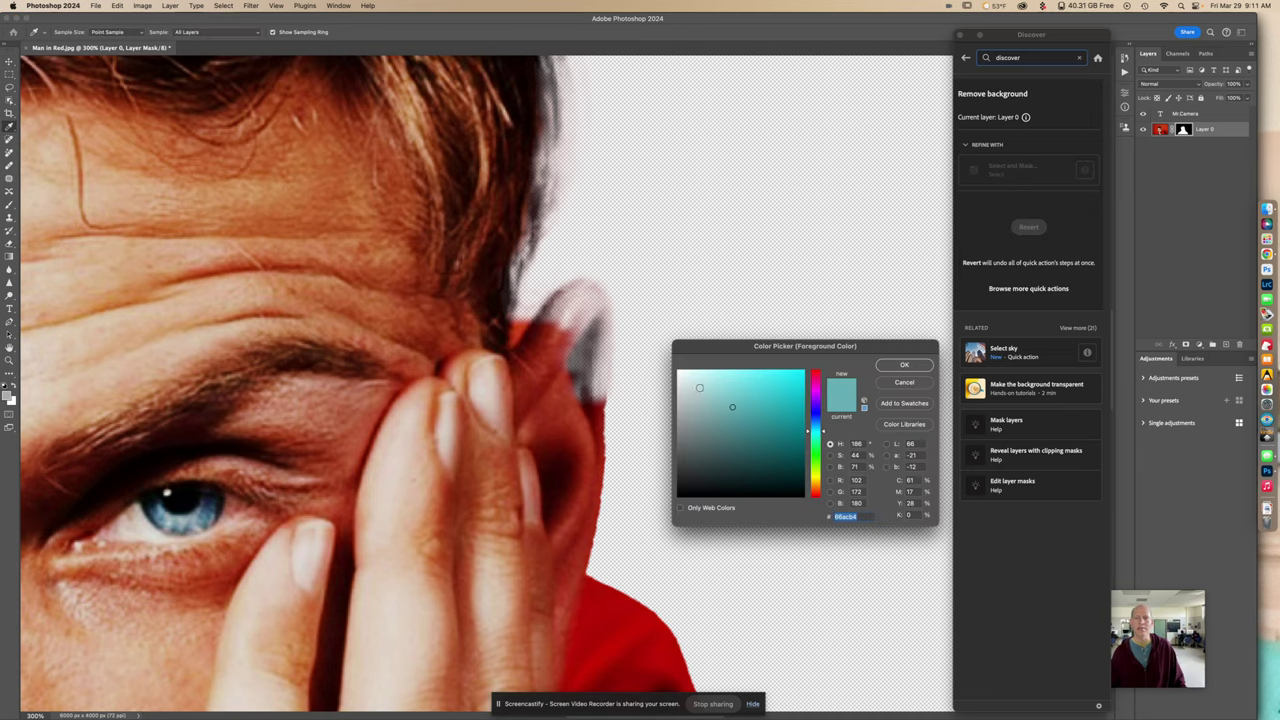
{"action": "left_click_drag", "start_coordinate": [692, 390], "coordinate": [647, 530]}
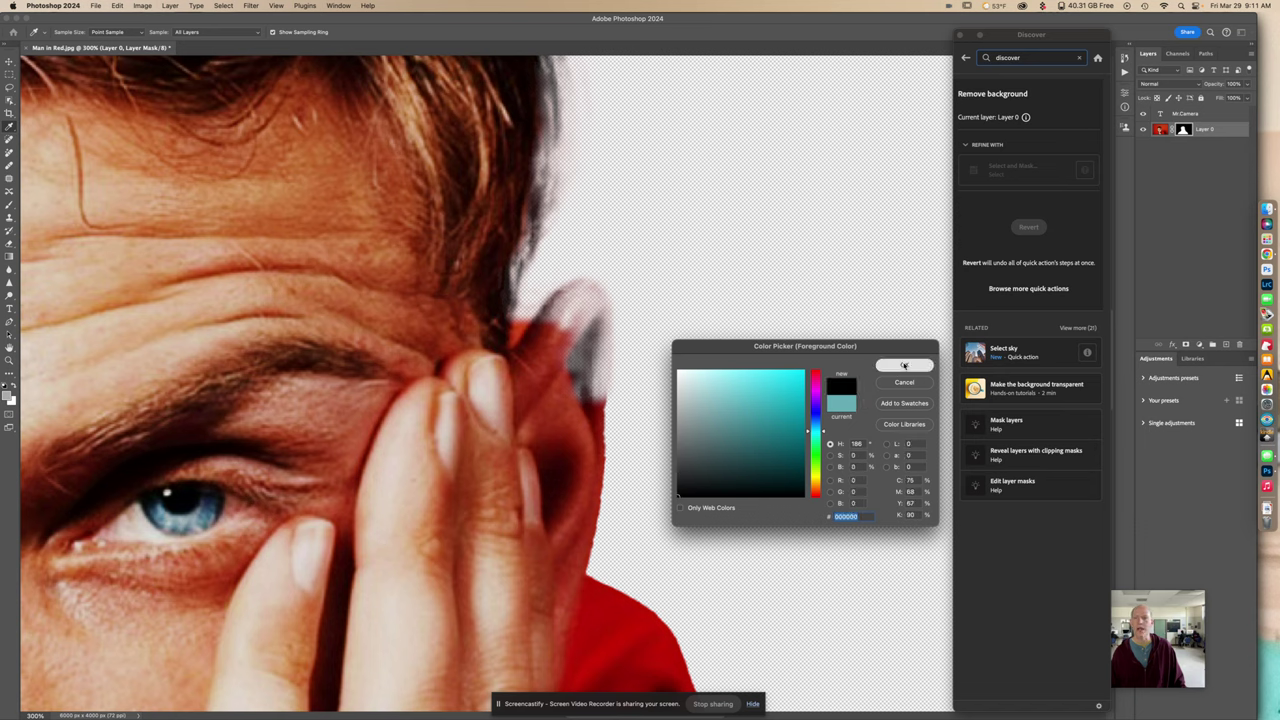
{"action": "left_click", "coordinate": [884, 367]}
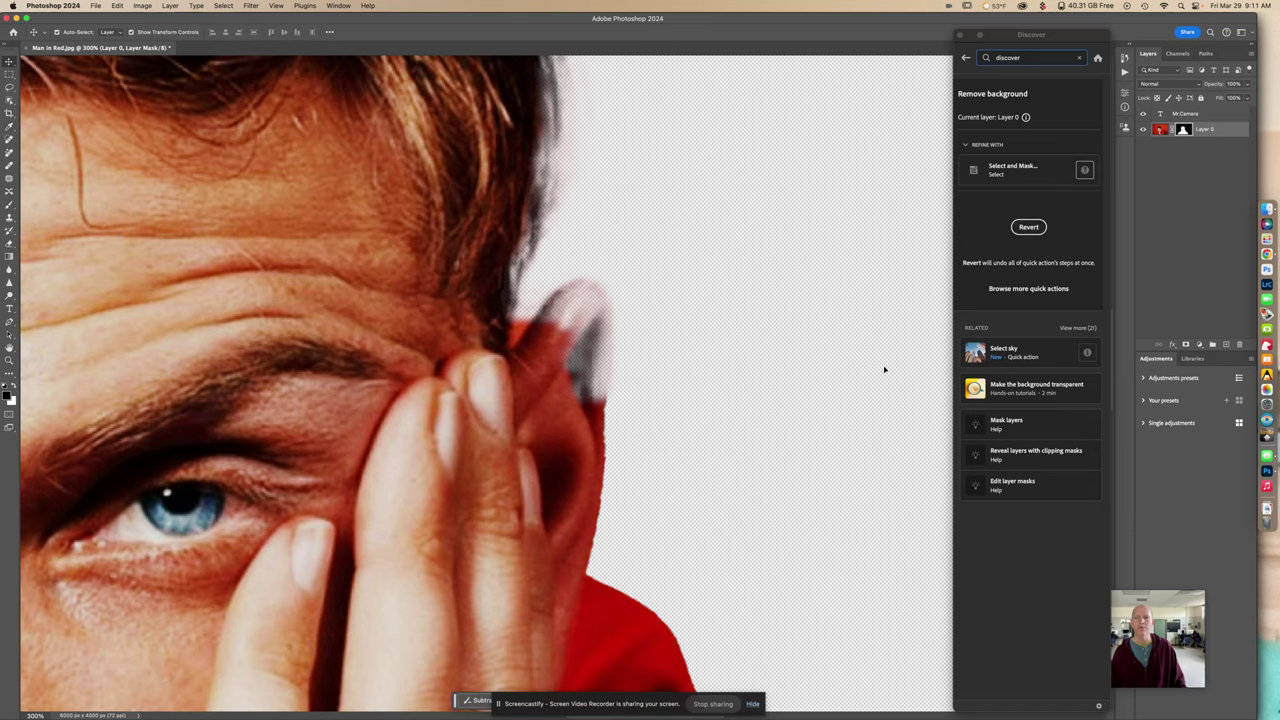
{"action": "left_click", "coordinate": [13, 387]}
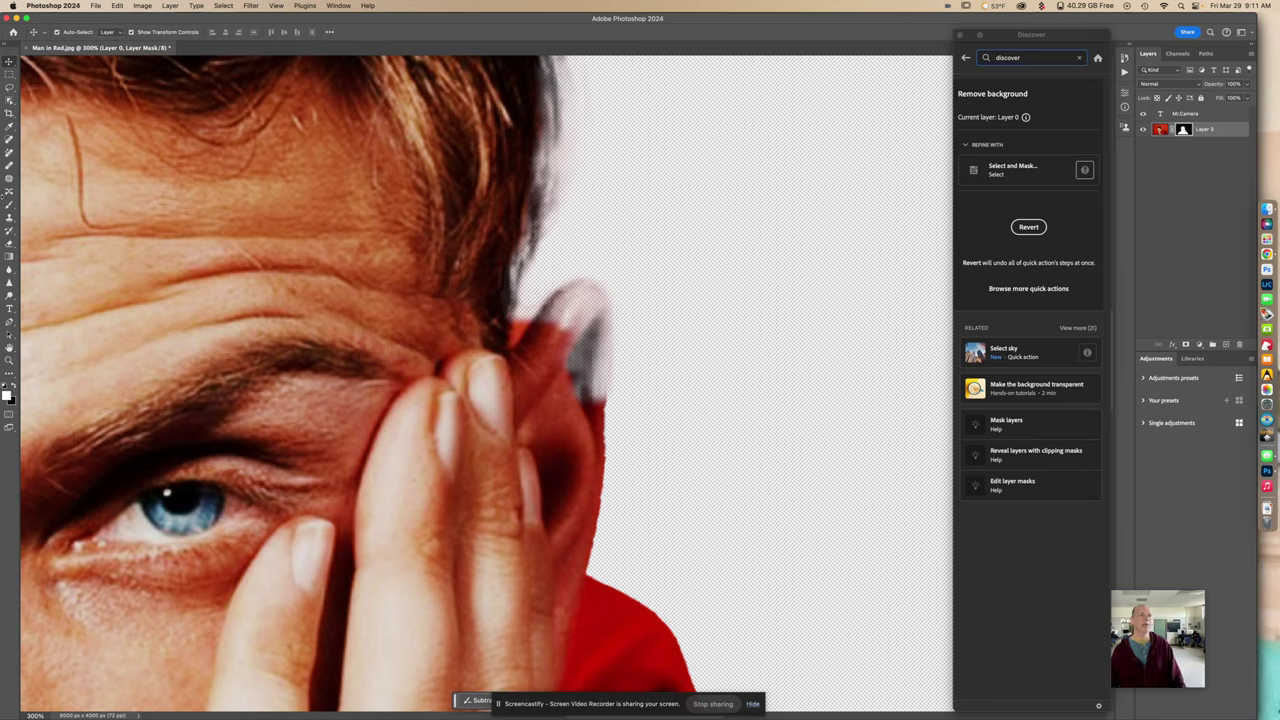
With the Brush tool, paint the ear's right edge back into the layer mask.
{"action": "left_click", "coordinate": [9, 204]}
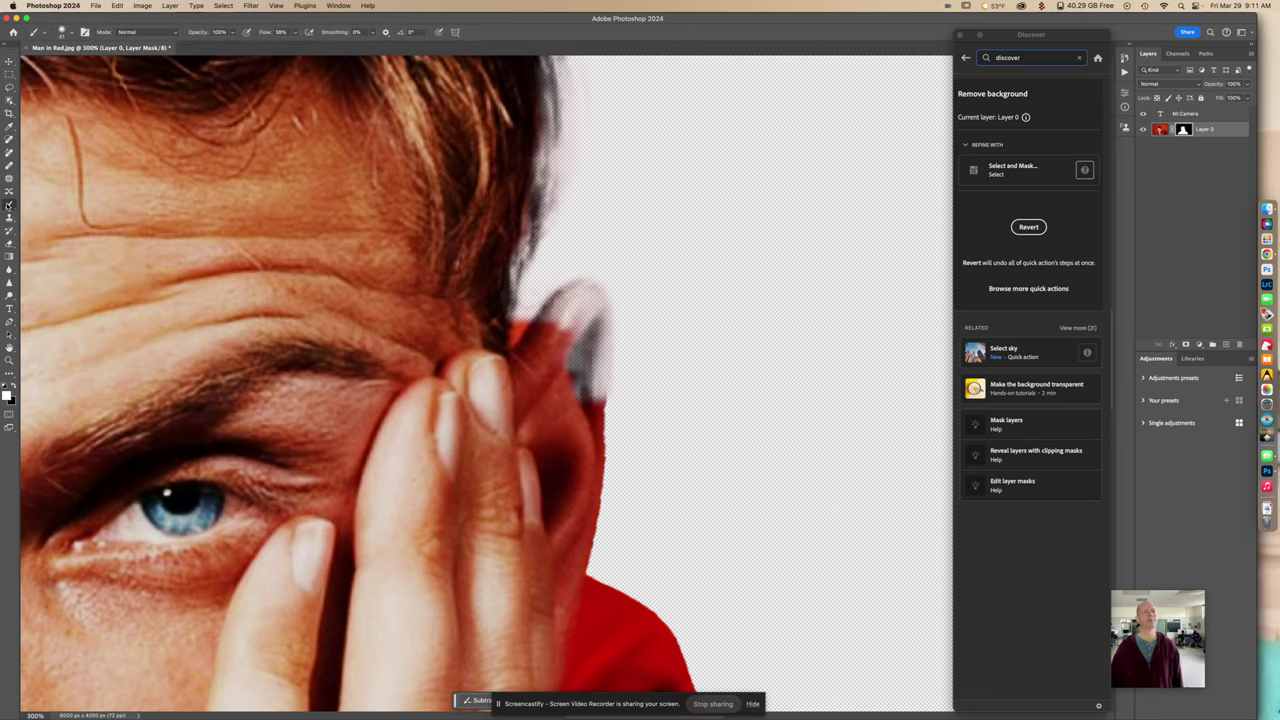
{"action": "left_click", "coordinate": [72, 35]}
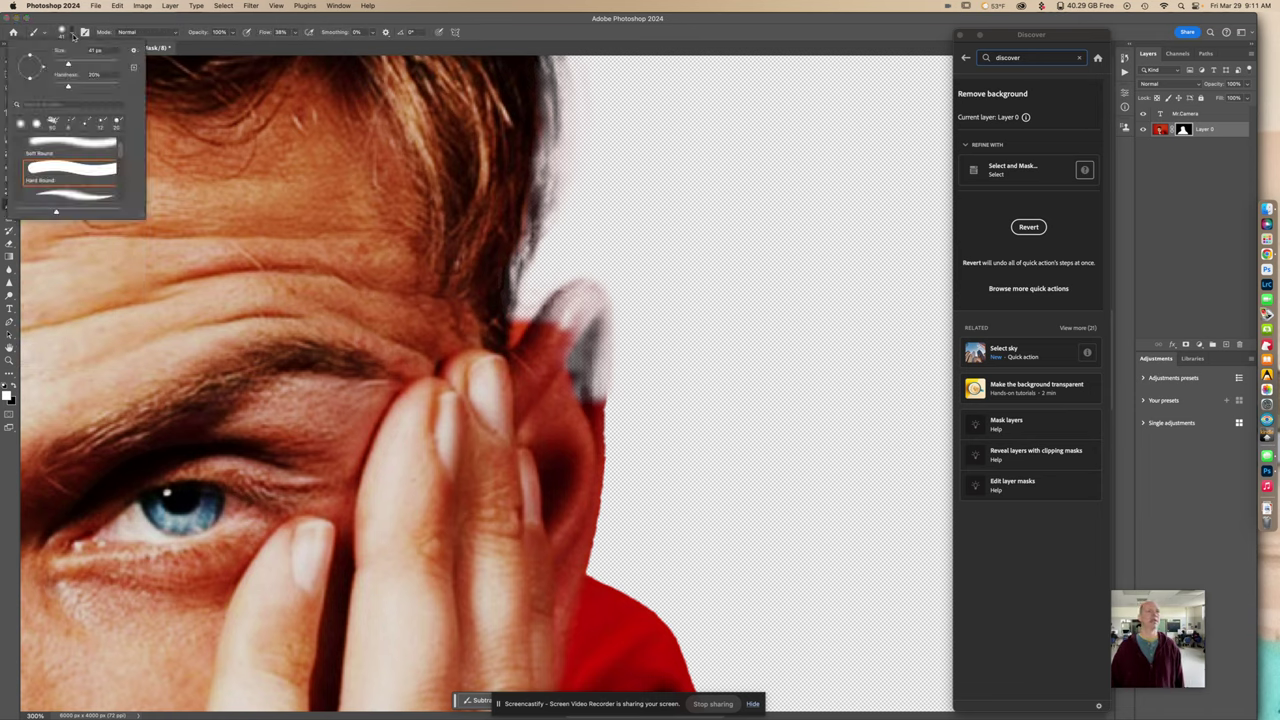
{"action": "left_click", "coordinate": [583, 352]}
{"action": "mouse_move", "coordinate": [580, 345]}
{"action": "left_mouse_down"}
{"action": "mouse_move", "coordinate": [575, 325]}
{"action": "mouse_move", "coordinate": [590, 360]}
{"action": "mouse_move", "coordinate": [580, 376]}
{"action": "left_mouse_up"}
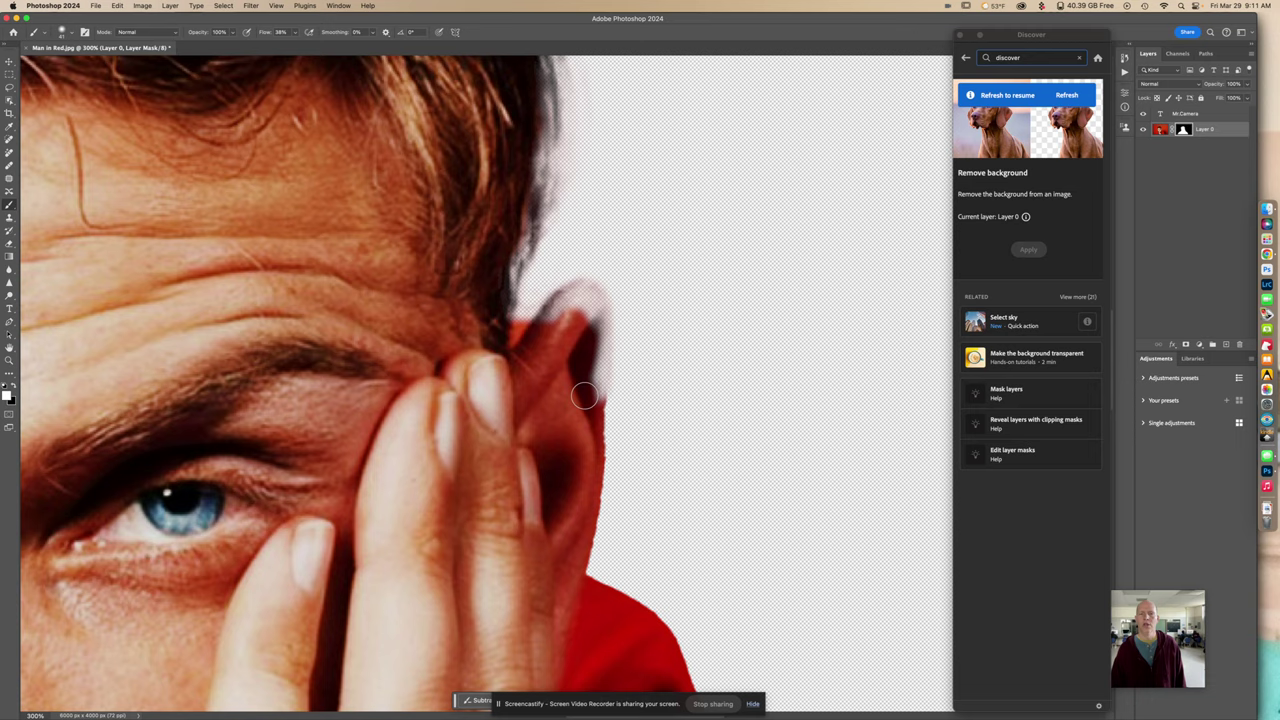
{"action": "mouse_move", "coordinate": [590, 368]}
{"action": "left_mouse_down"}
{"action": "mouse_move", "coordinate": [592, 390]}
{"action": "mouse_move", "coordinate": [593, 340]}
{"action": "left_mouse_up"}
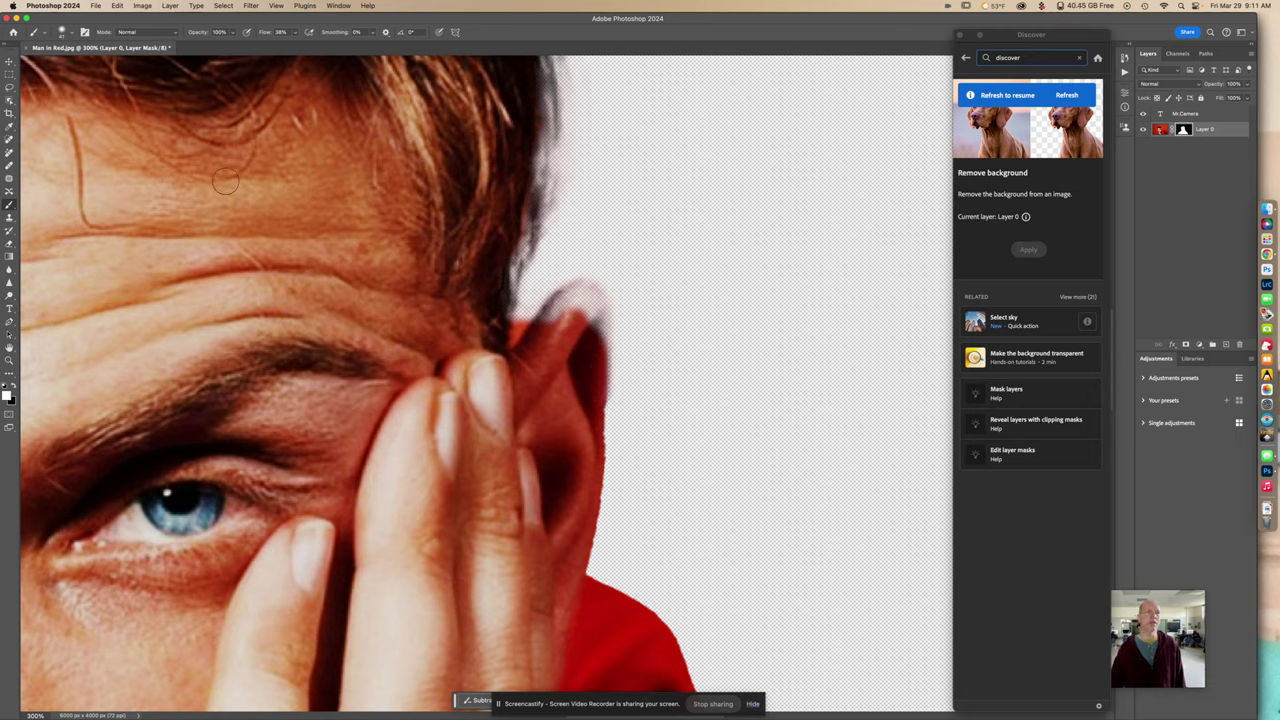
{"action": "left_click", "coordinate": [65, 34]}
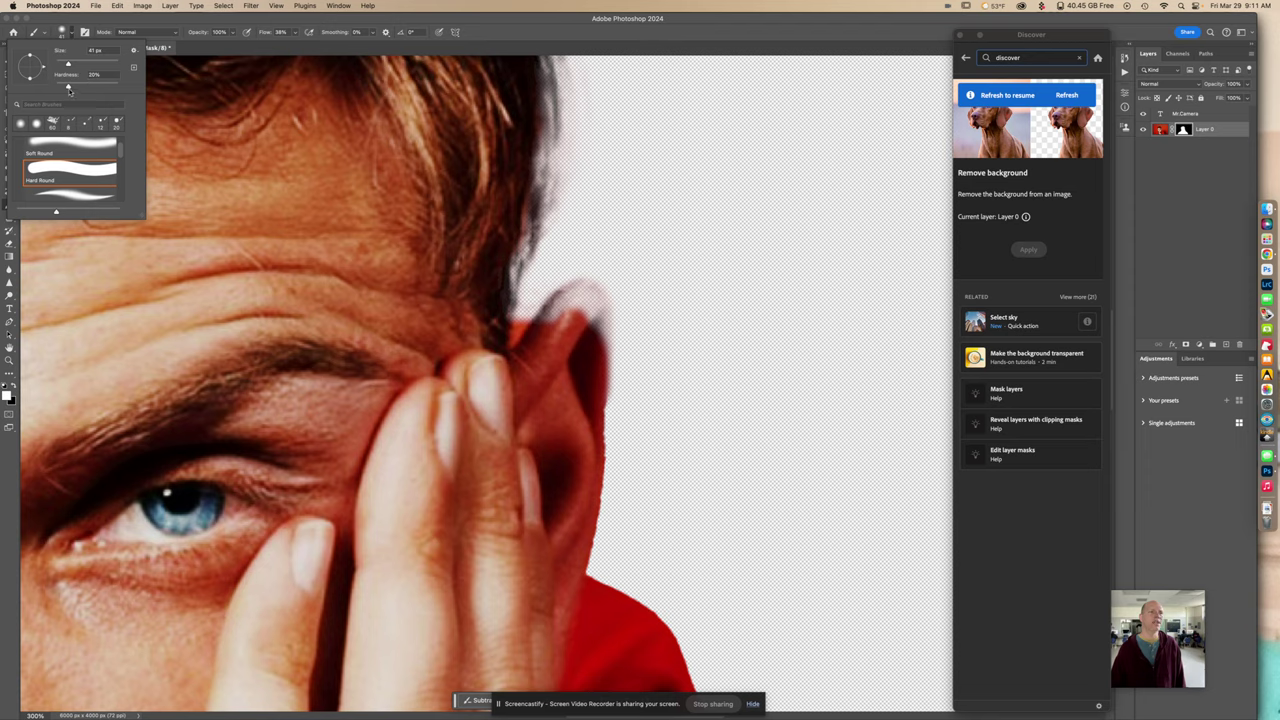
Raise brush hardness slightly and paint the mask along the ear's right edge and top fringe.
{"action": "left_click_drag", "start_coordinate": [68, 88], "coordinate": [70, 88]}
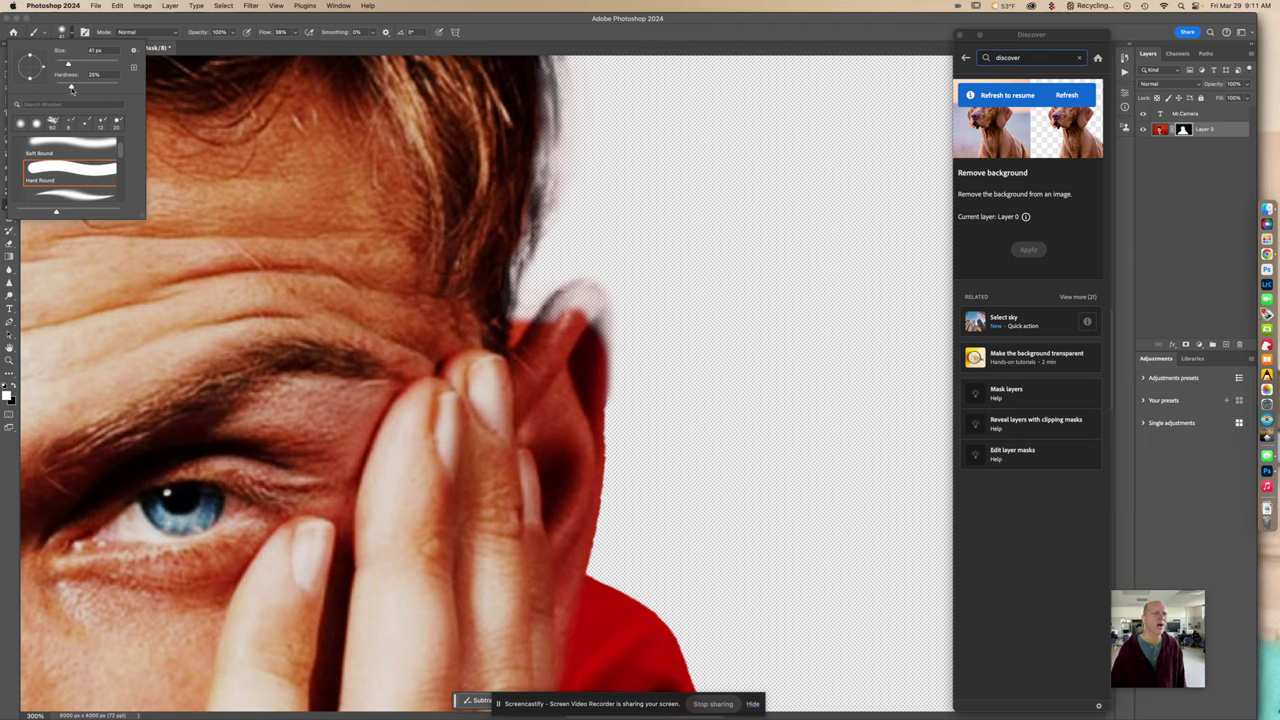
{"action": "left_click", "coordinate": [587, 350]}
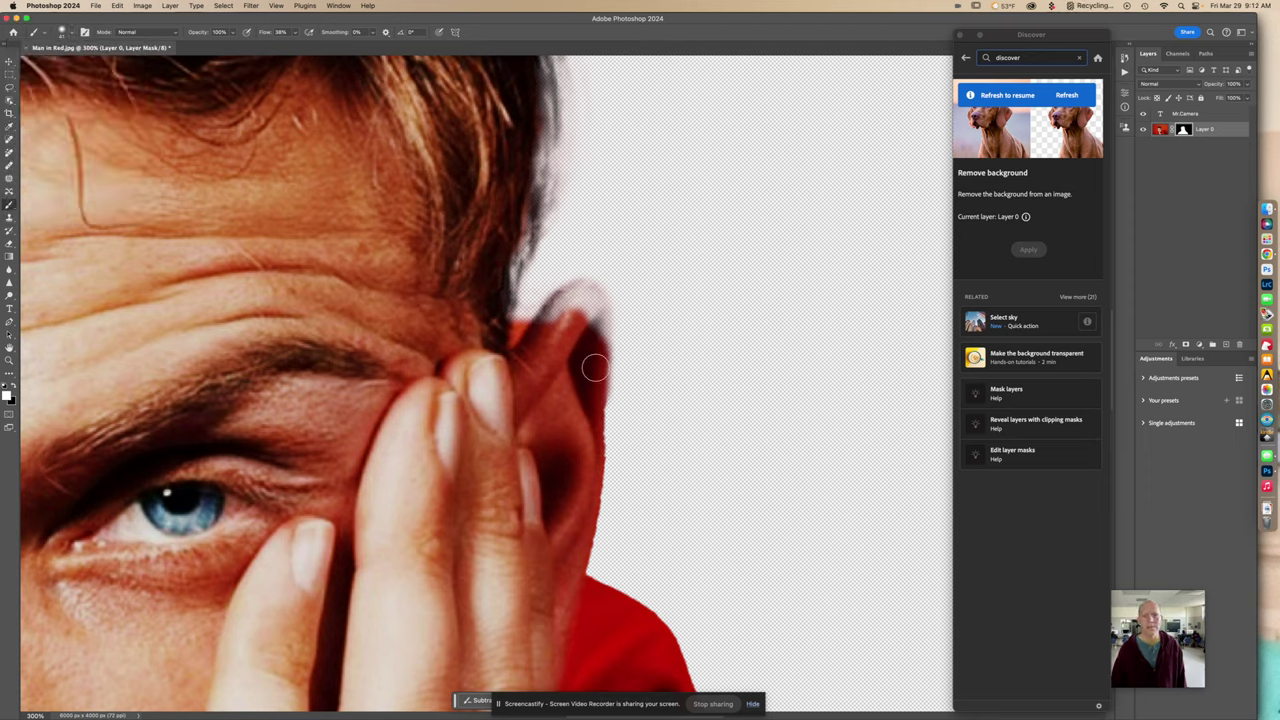
{"action": "left_click_drag", "start_coordinate": [594, 403], "coordinate": [580, 474]}
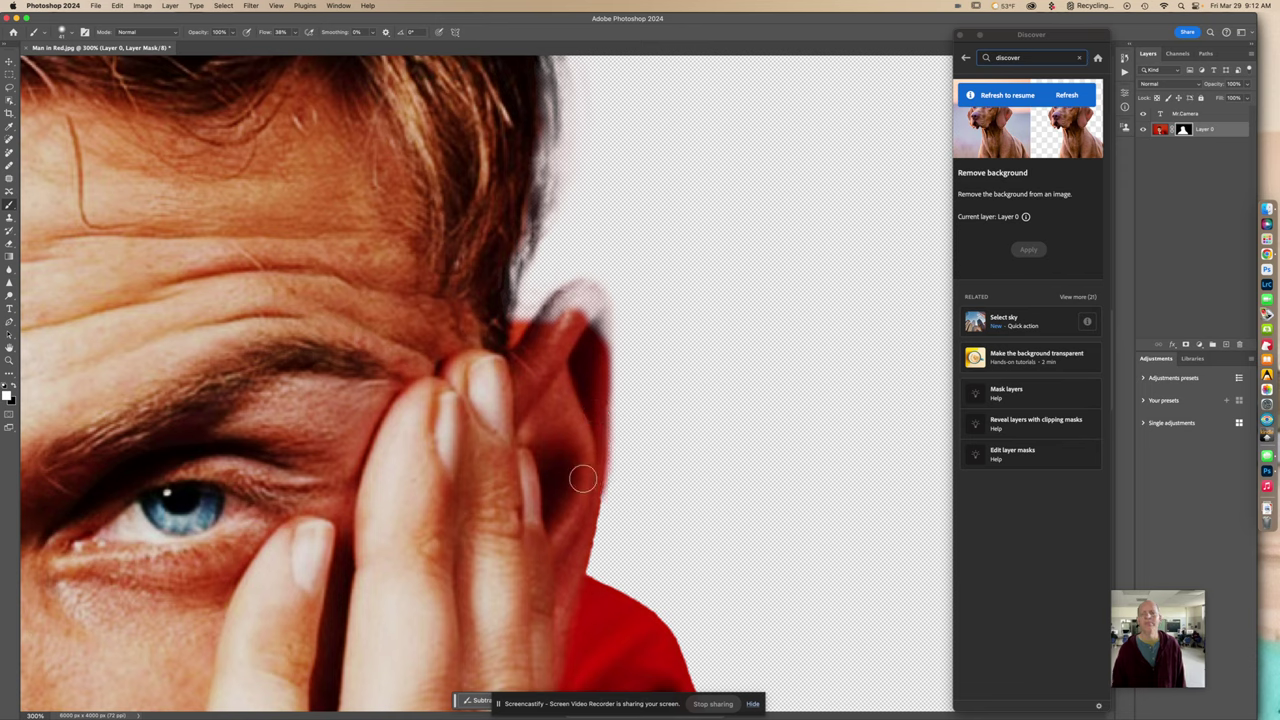
{"action": "left_click_drag", "start_coordinate": [594, 354], "coordinate": [594, 300]}
Raise brush hardness to about 31% and paint along the ear's top edge.
{"action": "left_click", "coordinate": [71, 32]}
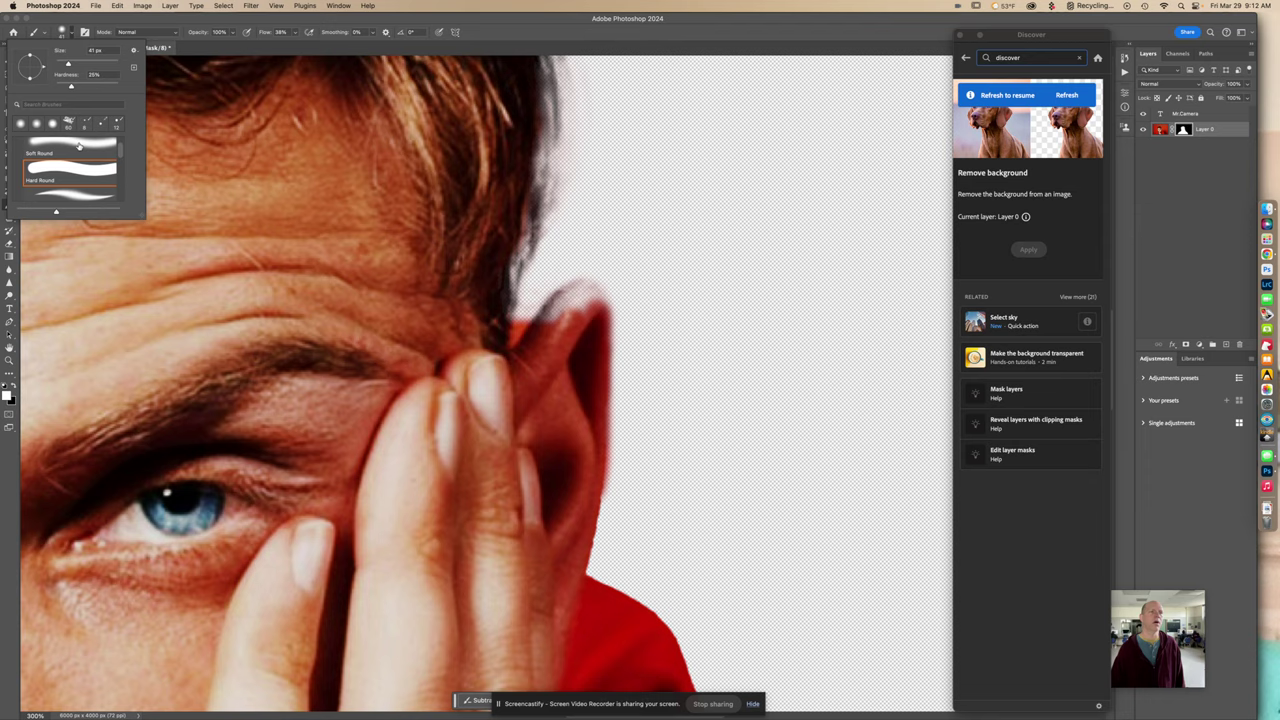
{"action": "left_click_drag", "start_coordinate": [71, 86], "coordinate": [82, 90]}
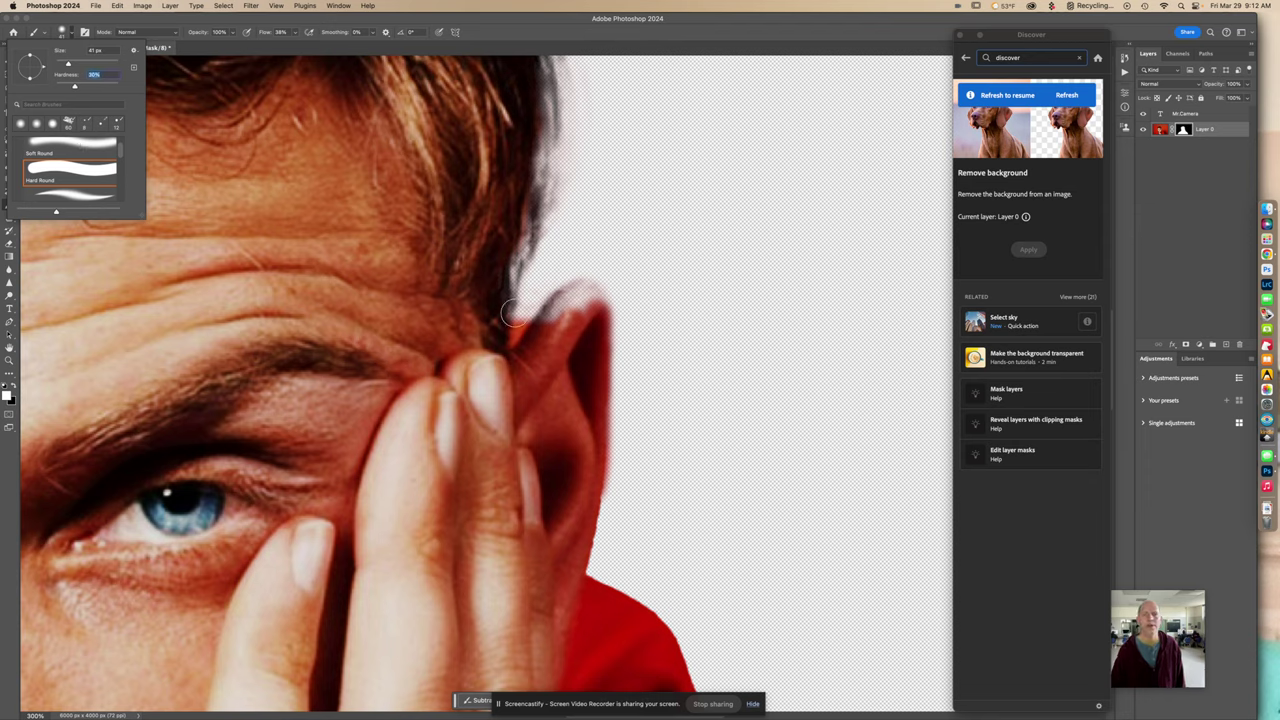
{"action": "left_click", "coordinate": [560, 308]}
{"action": "mouse_move", "coordinate": [538, 316]}
{"action": "left_mouse_down"}
{"action": "mouse_move", "coordinate": [582, 292]}
{"action": "mouse_move", "coordinate": [572, 287]}
{"action": "mouse_move", "coordinate": [602, 297]}
{"action": "mouse_move", "coordinate": [576, 302]}
{"action": "left_mouse_up"}
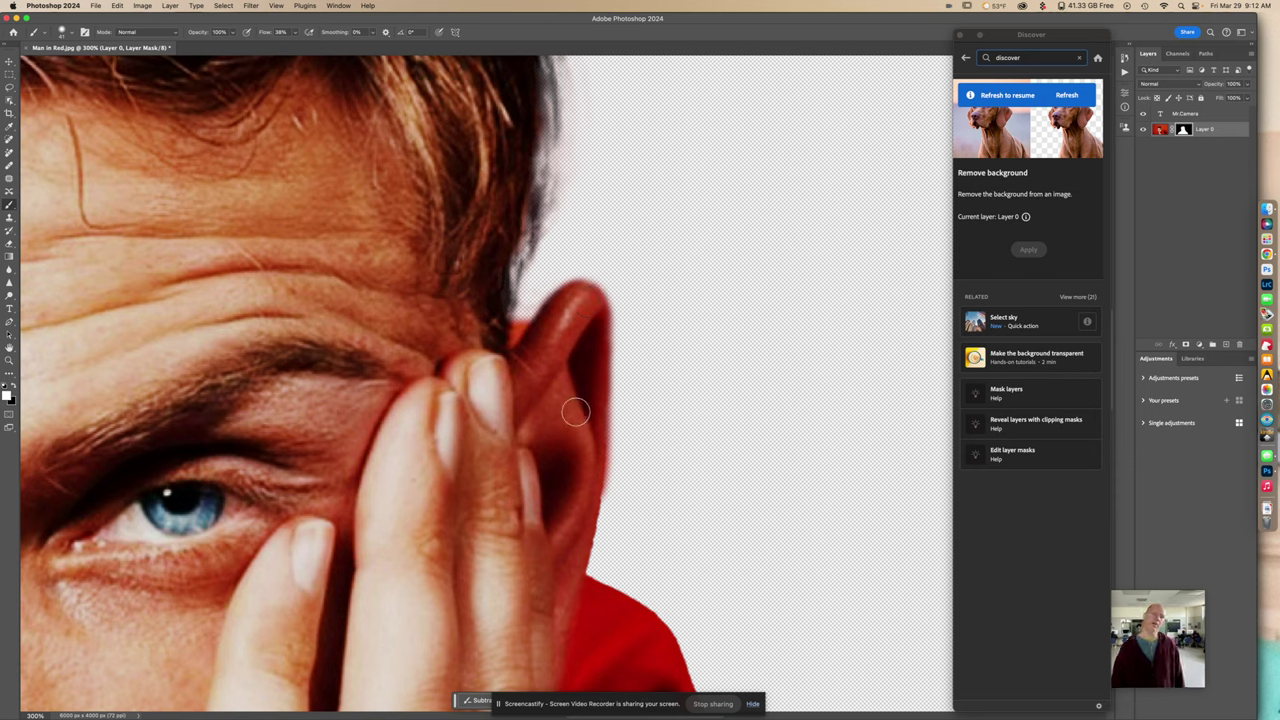
Adjust hardness again, zoom in on the ear, and shrink the brush to 7 px.
{"action": "left_click", "coordinate": [63, 32]}
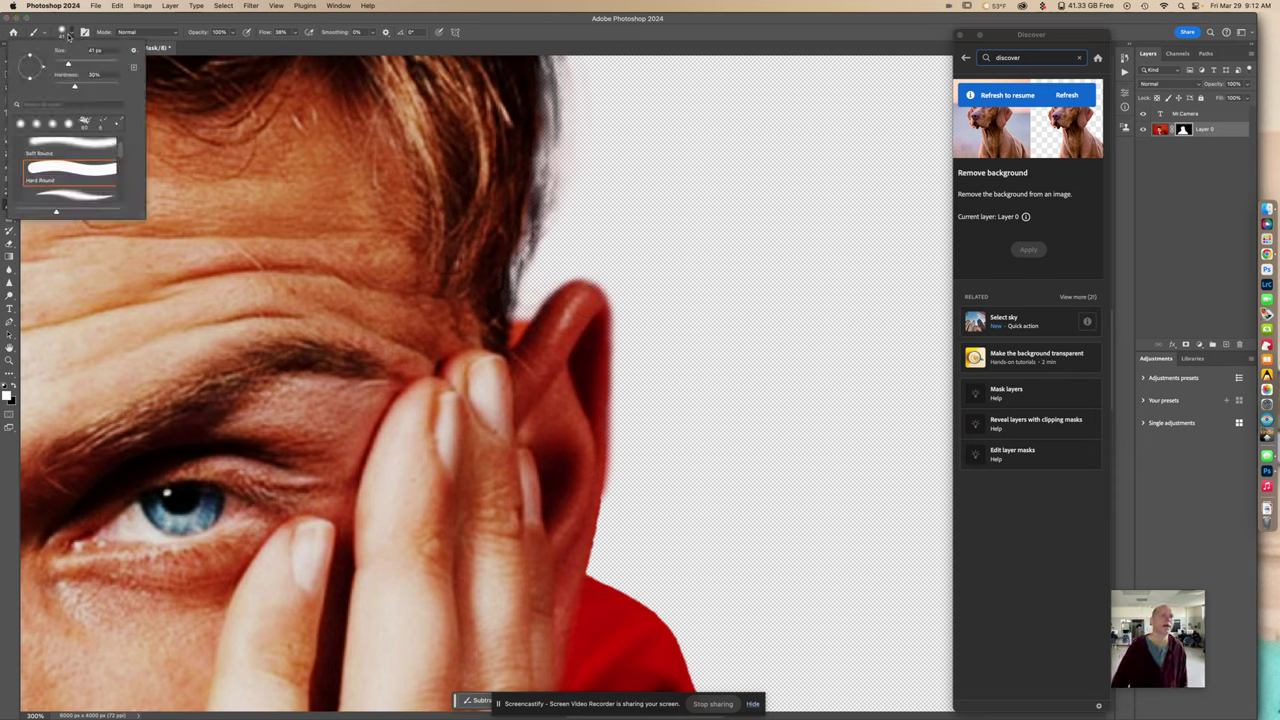
{"action": "left_click", "coordinate": [81, 86]}
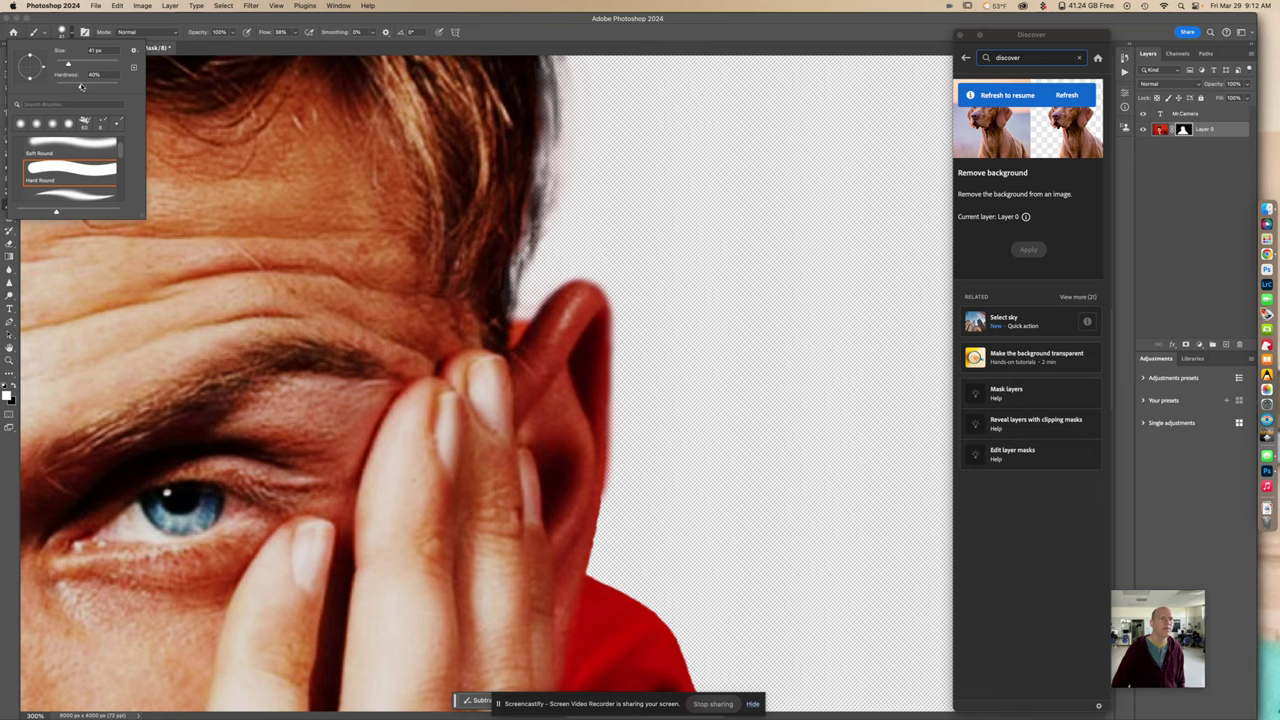
{"action": "left_click", "coordinate": [582, 496]}
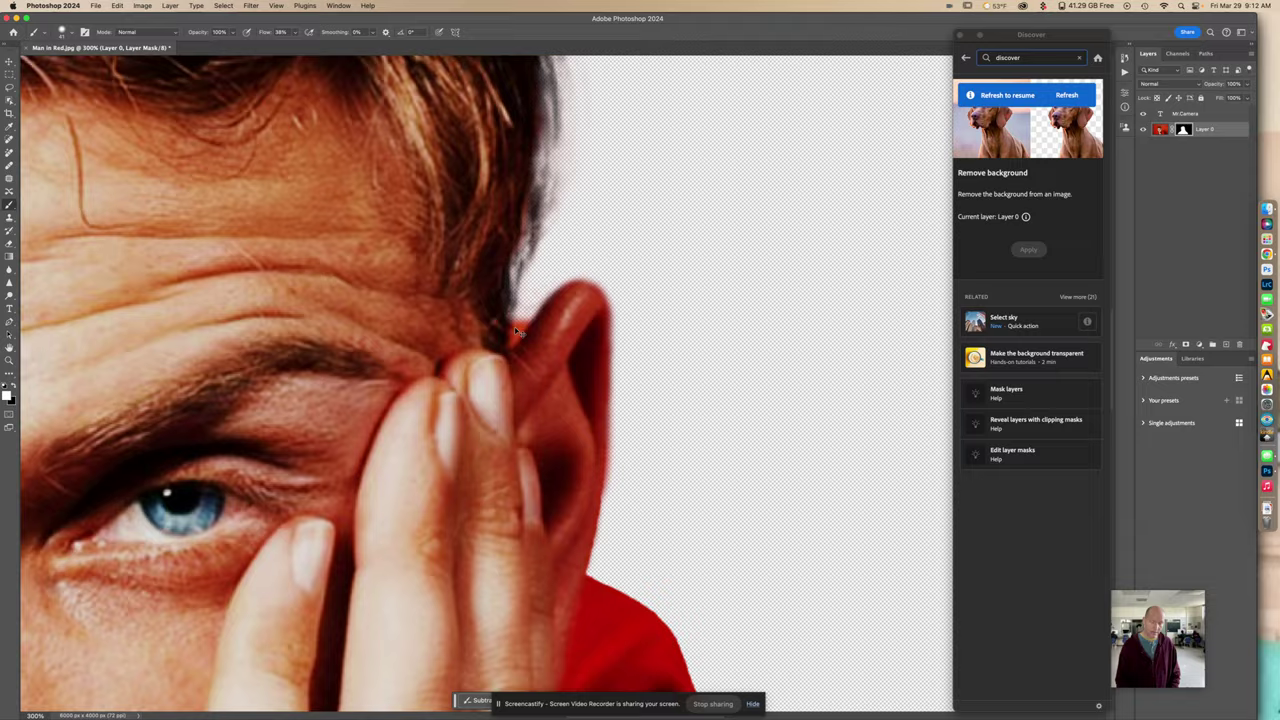
{"action": "scroll", "coordinate": [517, 331], "scroll_direction": "up", "scroll_amount": 3}
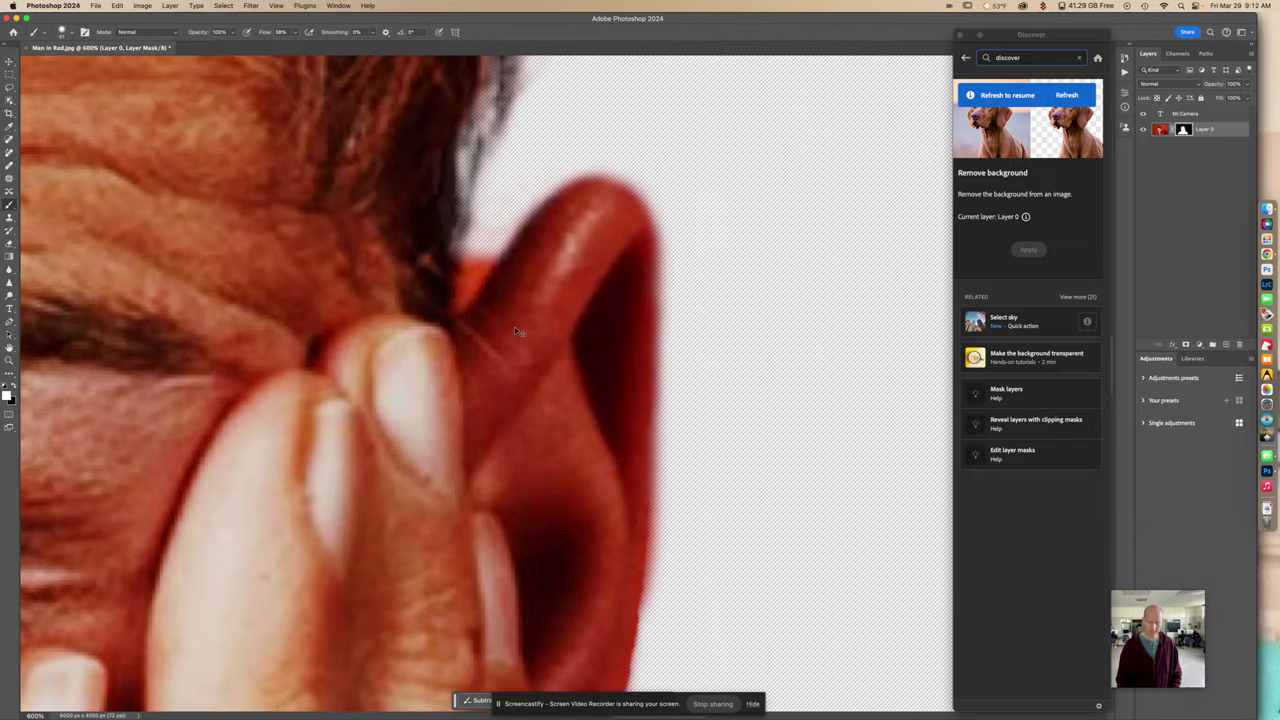
{"action": "scroll", "coordinate": [517, 331], "scroll_direction": "up", "scroll_amount": 2}
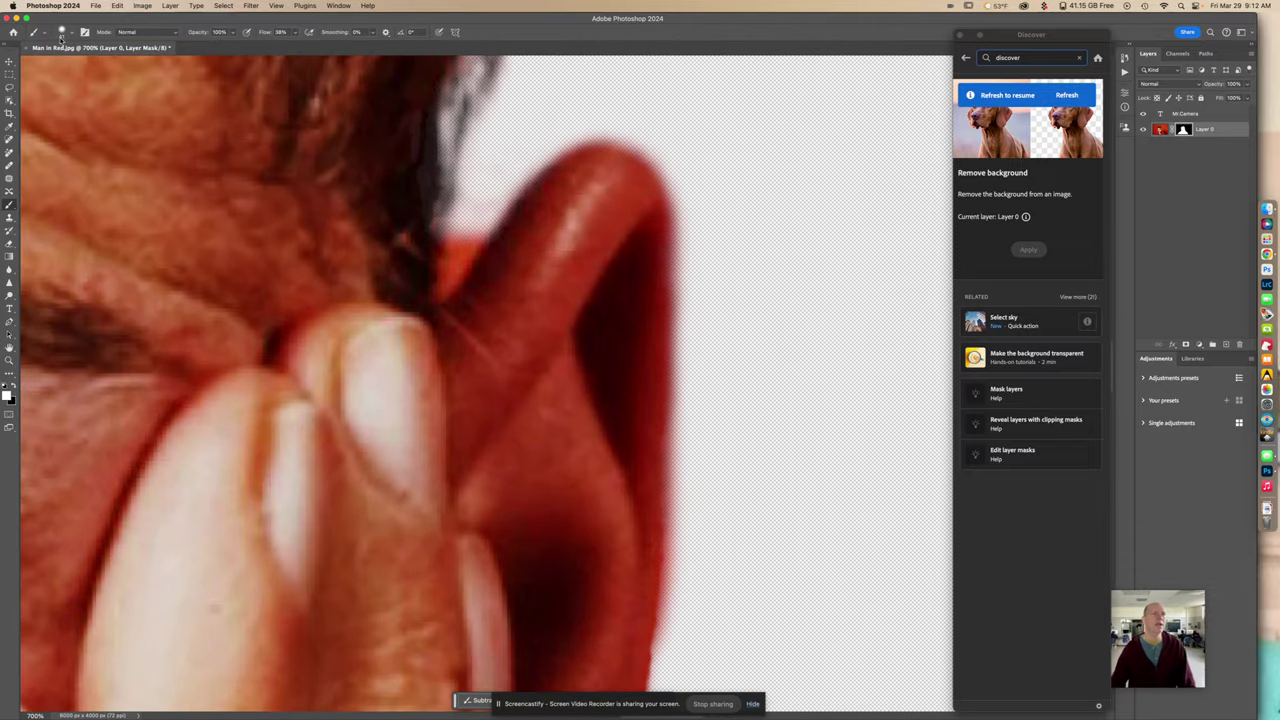
{"action": "left_click", "coordinate": [61, 38]}
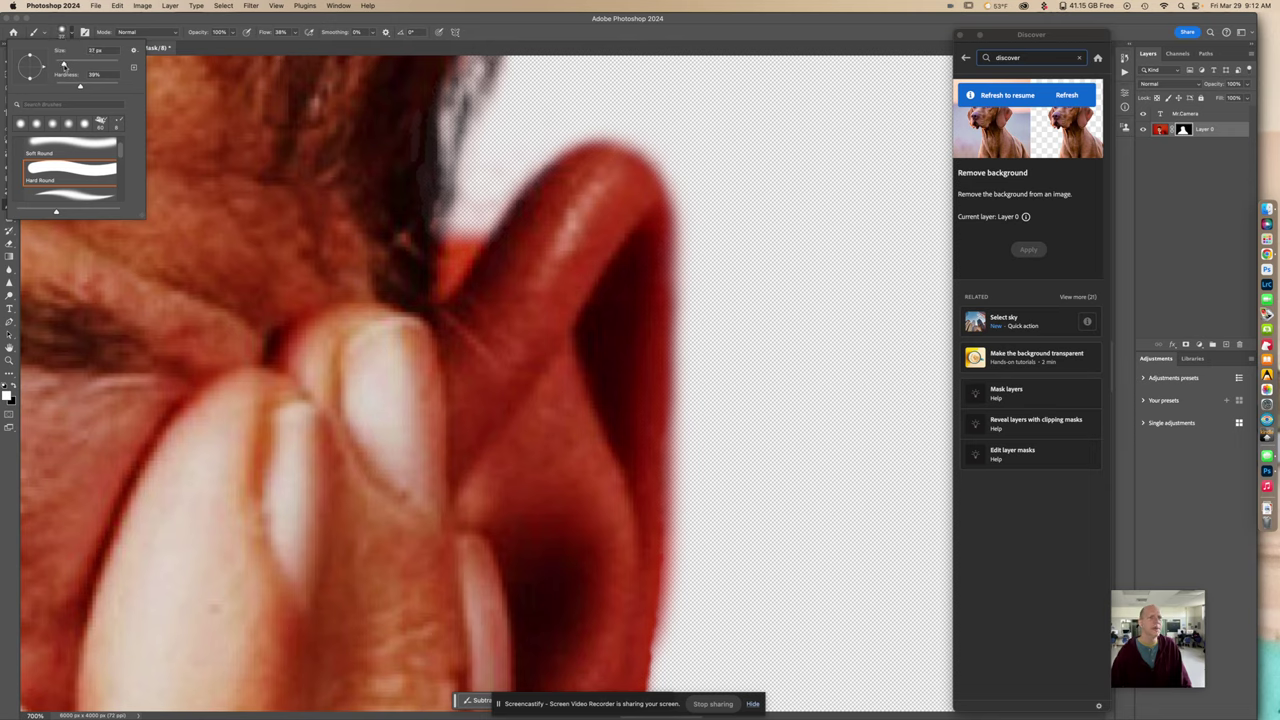
{"action": "left_click_drag", "start_coordinate": [61, 66], "coordinate": [57, 64]}
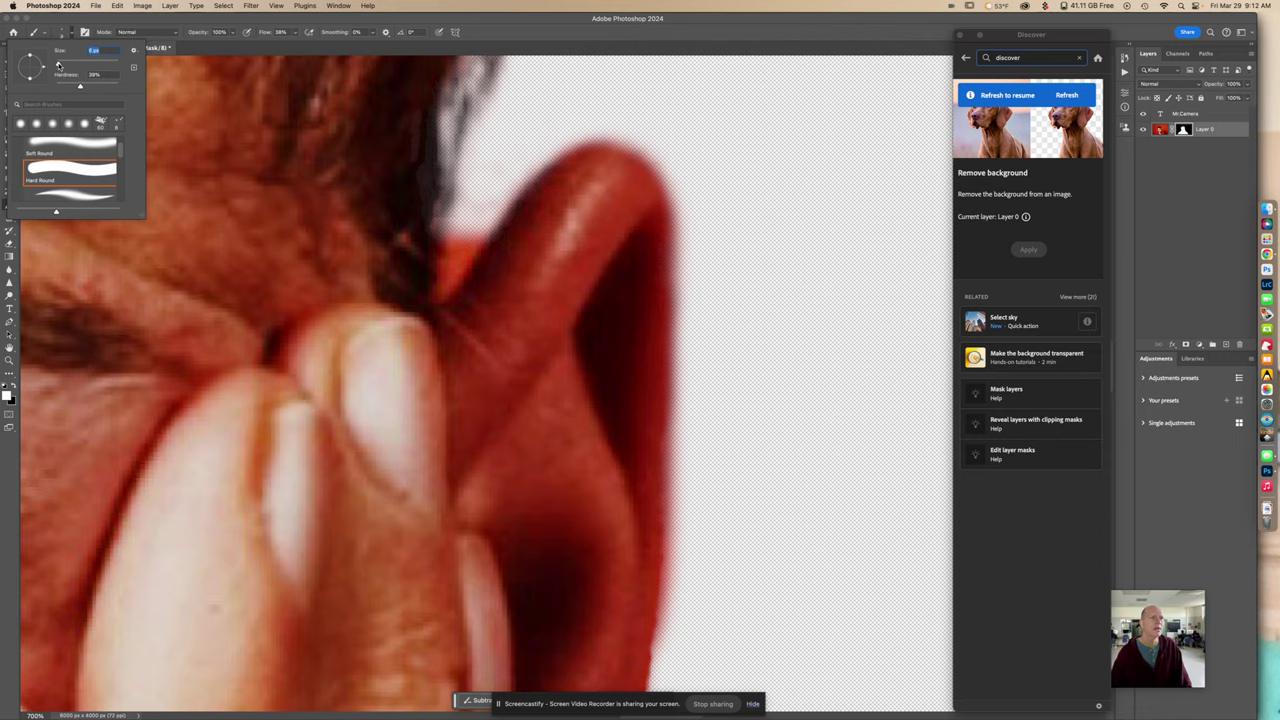
{"action": "key", "text": "Return"}
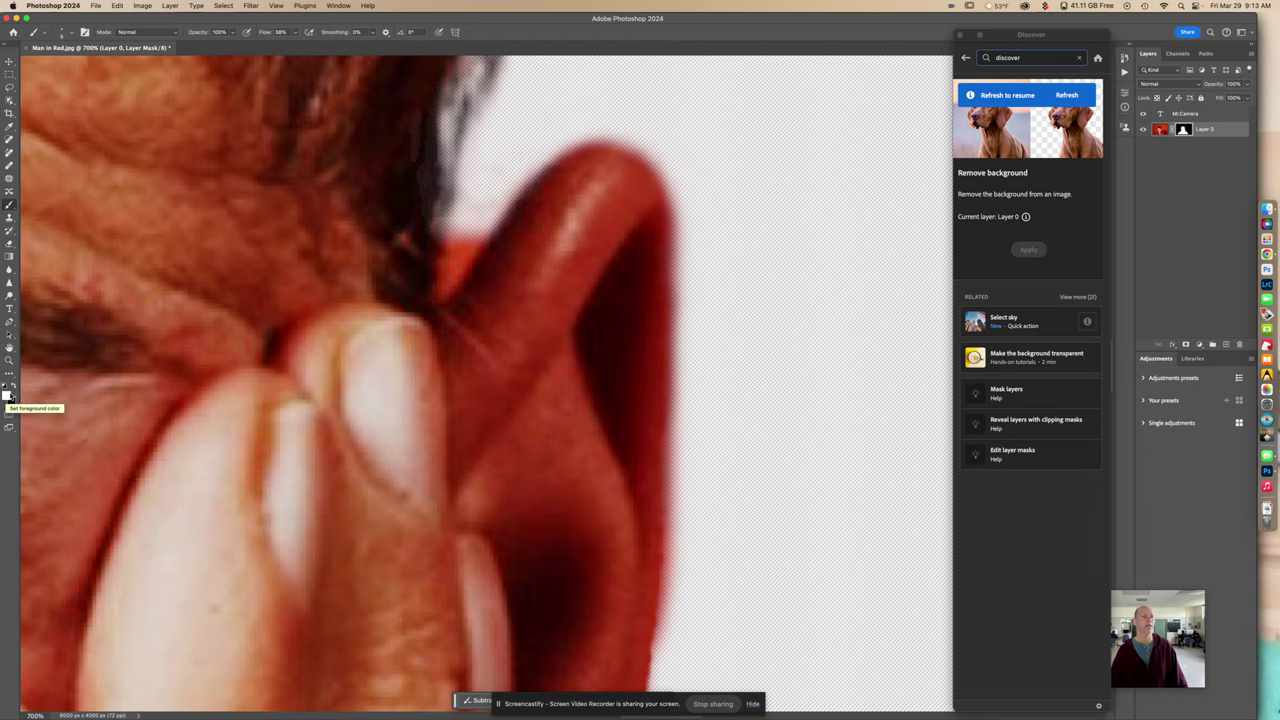
Switch to black and mask out leftover background along the ear, then pan to the forehead.
{"action": "left_click", "coordinate": [15, 388]}
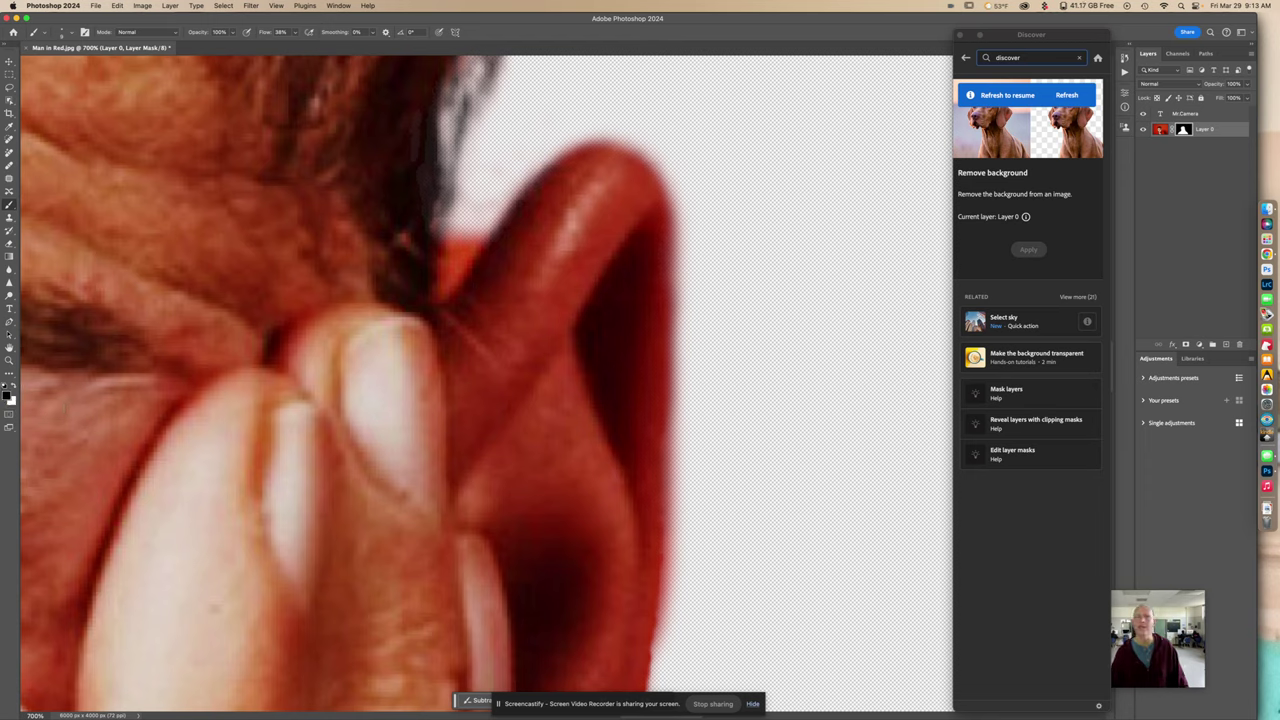
{"action": "mouse_move", "coordinate": [482, 235]}
{"action": "left_mouse_down"}
{"action": "mouse_move", "coordinate": [448, 289]}
{"action": "mouse_move", "coordinate": [463, 232]}
{"action": "mouse_move", "coordinate": [455, 252]}
{"action": "mouse_move", "coordinate": [453, 235]}
{"action": "mouse_move", "coordinate": [443, 286]}
{"action": "mouse_move", "coordinate": [521, 169]}
{"action": "mouse_move", "coordinate": [473, 230]}
{"action": "mouse_move", "coordinate": [467, 203]}
{"action": "mouse_move", "coordinate": [462, 214]}
{"action": "mouse_move", "coordinate": [493, 180]}
{"action": "mouse_move", "coordinate": [503, 320]}
{"action": "mouse_move", "coordinate": [543, 369]}
{"action": "left_mouse_up"}
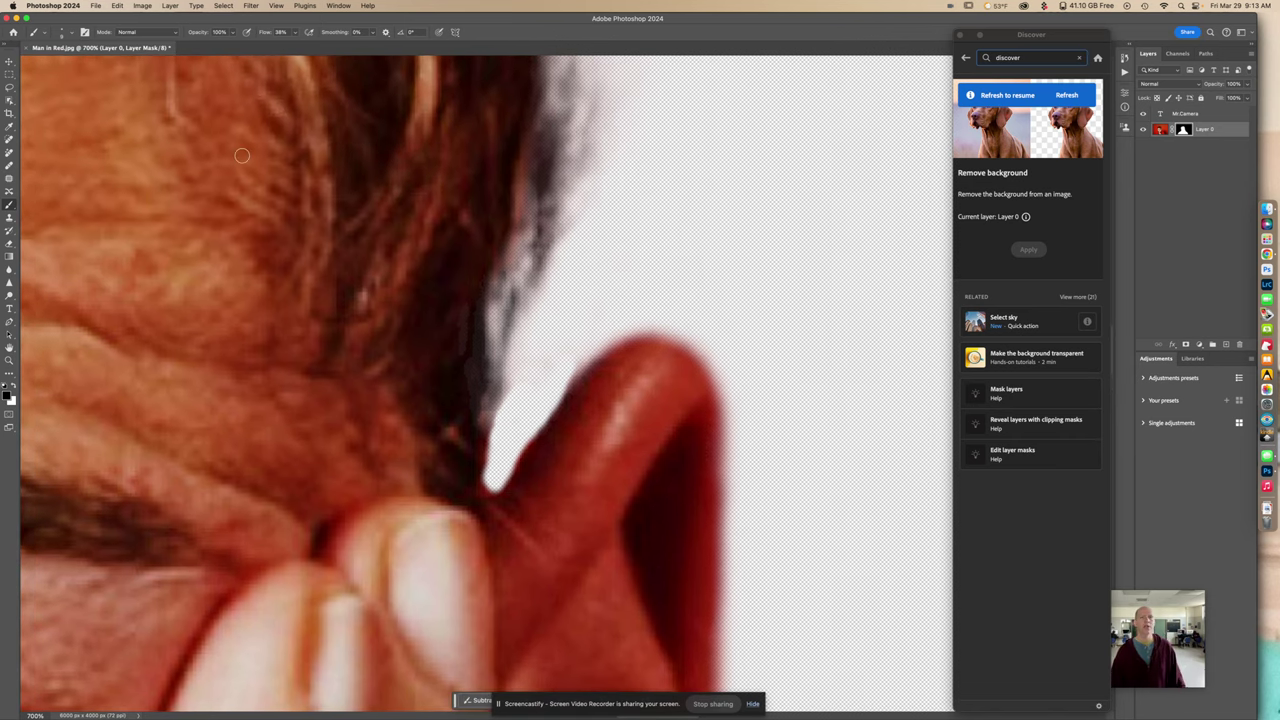
{"action": "left_click_drag", "start_coordinate": [241, 257], "coordinate": [587, 209]}
{"action": "scroll", "coordinate": [587, 209], "scroll_direction": "left", "scroll_amount": 10}
{"action": "scroll", "coordinate": [587, 209], "scroll_direction": "down", "scroll_amount": 3}
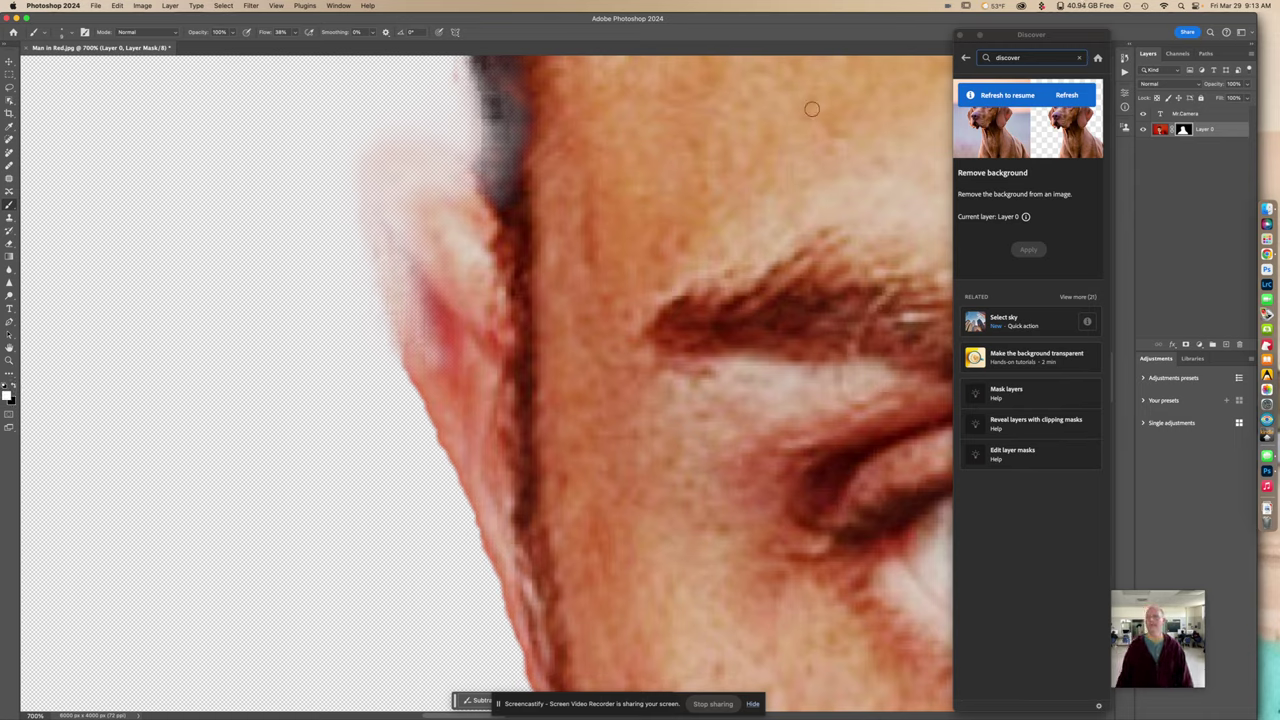
Close the Discover panel and paint the ear's rounded top rim back into the mask.
{"action": "left_click", "coordinate": [960, 35]}
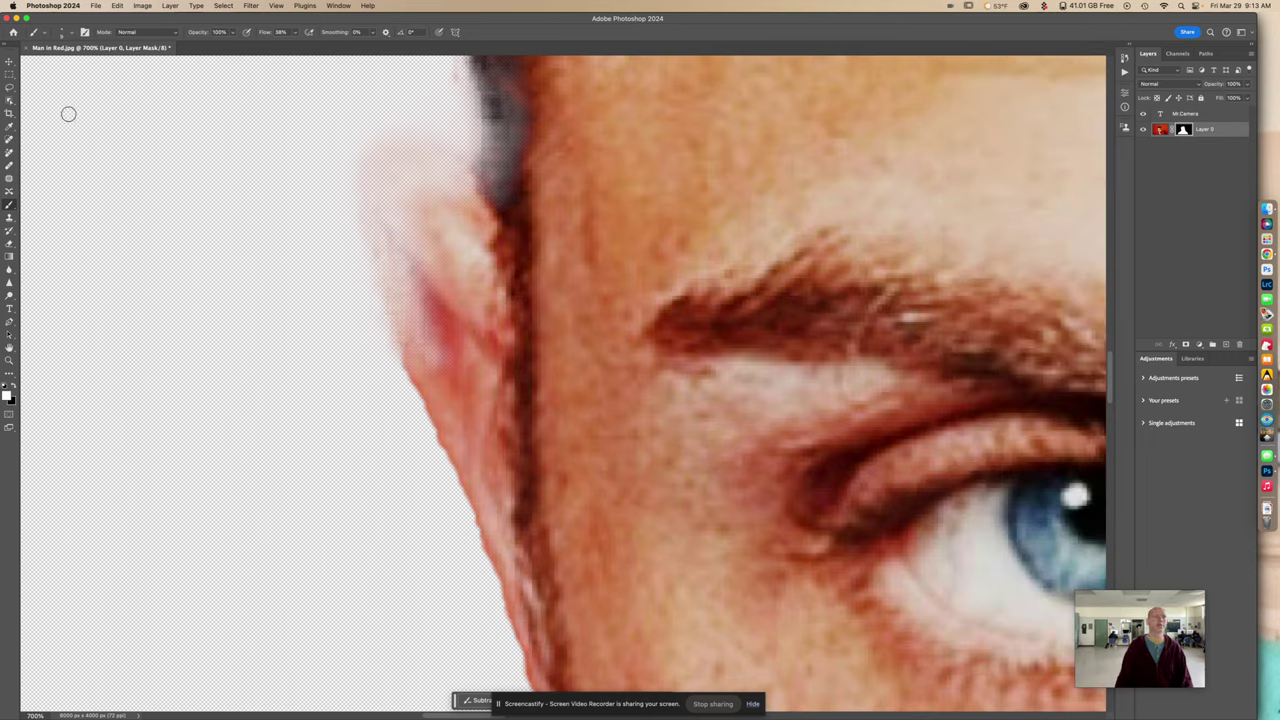
{"action": "left_click", "coordinate": [64, 36]}
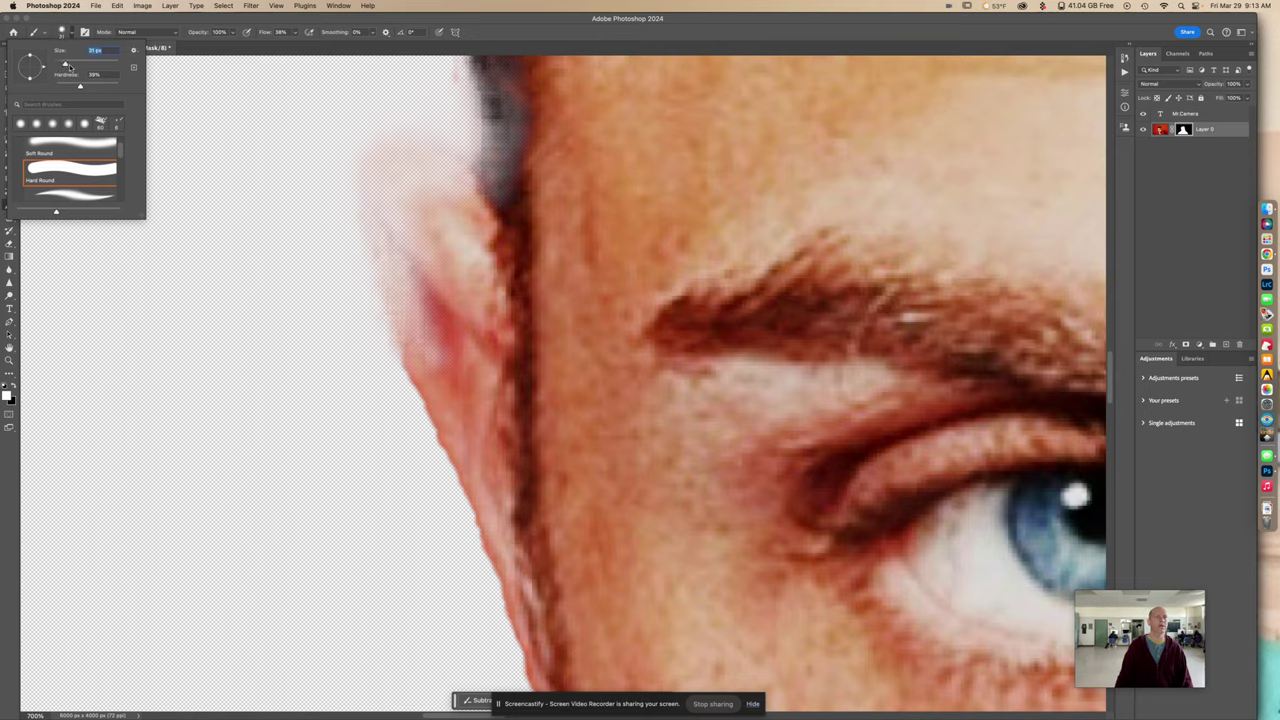
{"action": "left_click", "coordinate": [437, 223]}
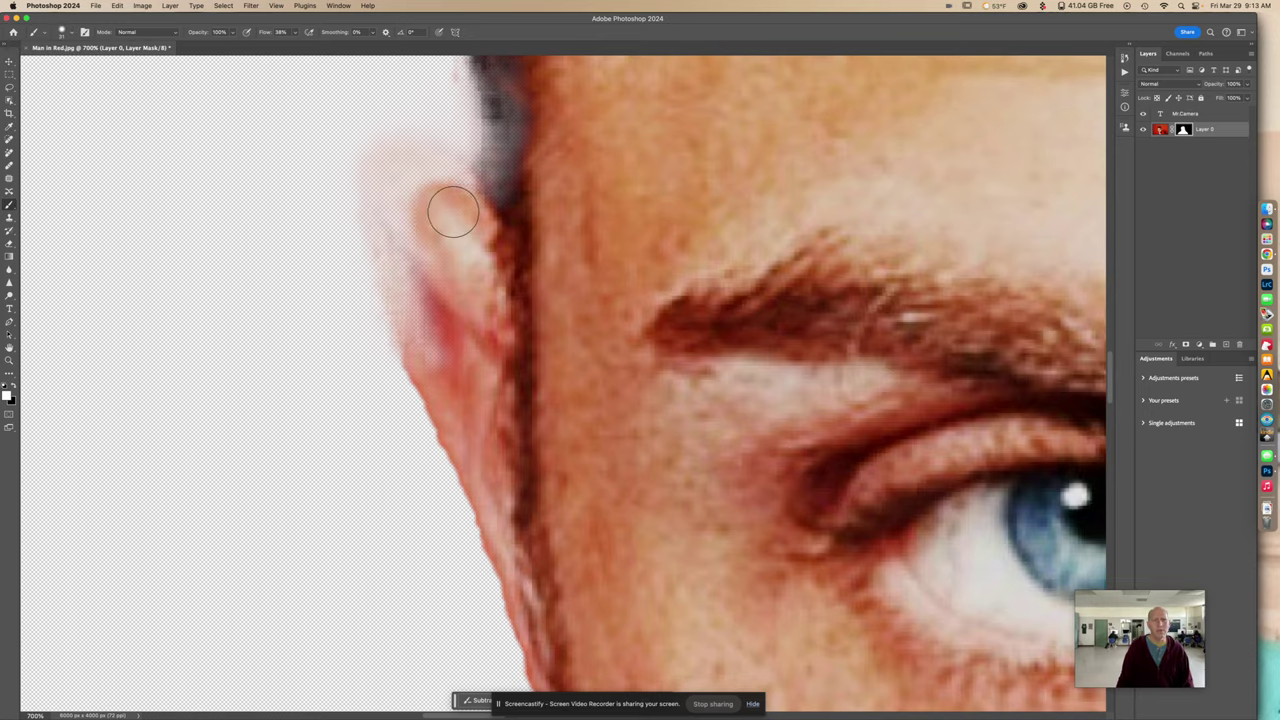
{"action": "mouse_move", "coordinate": [453, 212]}
{"action": "left_mouse_down"}
{"action": "mouse_move", "coordinate": [440, 175]}
{"action": "mouse_move", "coordinate": [400, 163]}
{"action": "mouse_move", "coordinate": [380, 174]}
{"action": "mouse_move", "coordinate": [425, 345]}
{"action": "mouse_move", "coordinate": [452, 255]}
{"action": "mouse_move", "coordinate": [463, 278]}
{"action": "mouse_move", "coordinate": [447, 211]}
{"action": "mouse_move", "coordinate": [403, 209]}
{"action": "mouse_move", "coordinate": [394, 234]}
{"action": "mouse_move", "coordinate": [493, 323]}
{"action": "mouse_move", "coordinate": [458, 385]}
{"action": "mouse_move", "coordinate": [424, 372]}
{"action": "mouse_move", "coordinate": [474, 445]}
{"action": "mouse_move", "coordinate": [471, 429]}
{"action": "mouse_move", "coordinate": [508, 548]}
{"action": "mouse_move", "coordinate": [511, 500]}
{"action": "left_mouse_up"}
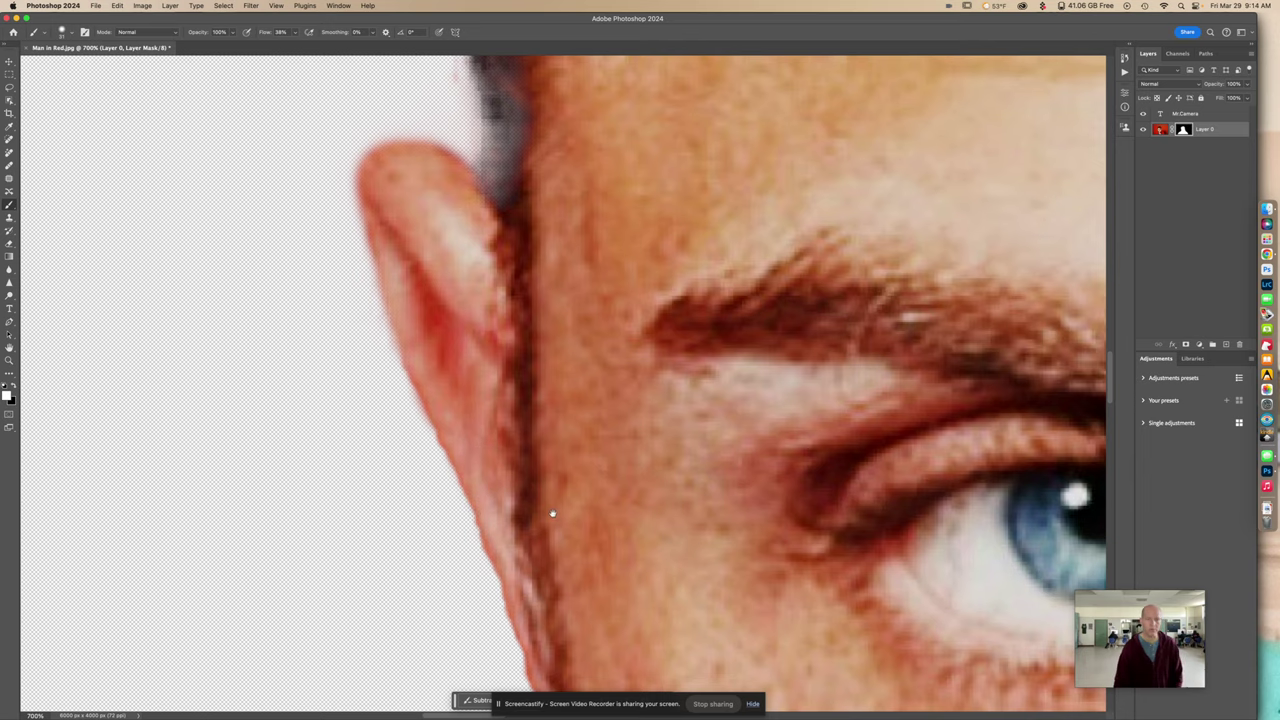
{"action": "scroll", "coordinate": [483, 257], "scroll_direction": "down", "scroll_amount": 10}
Repaint a smoother mask edge along the face below the eye, undoing the first stroke.
{"action": "scroll", "coordinate": [518, 311], "scroll_direction": "down", "scroll_amount": 3}
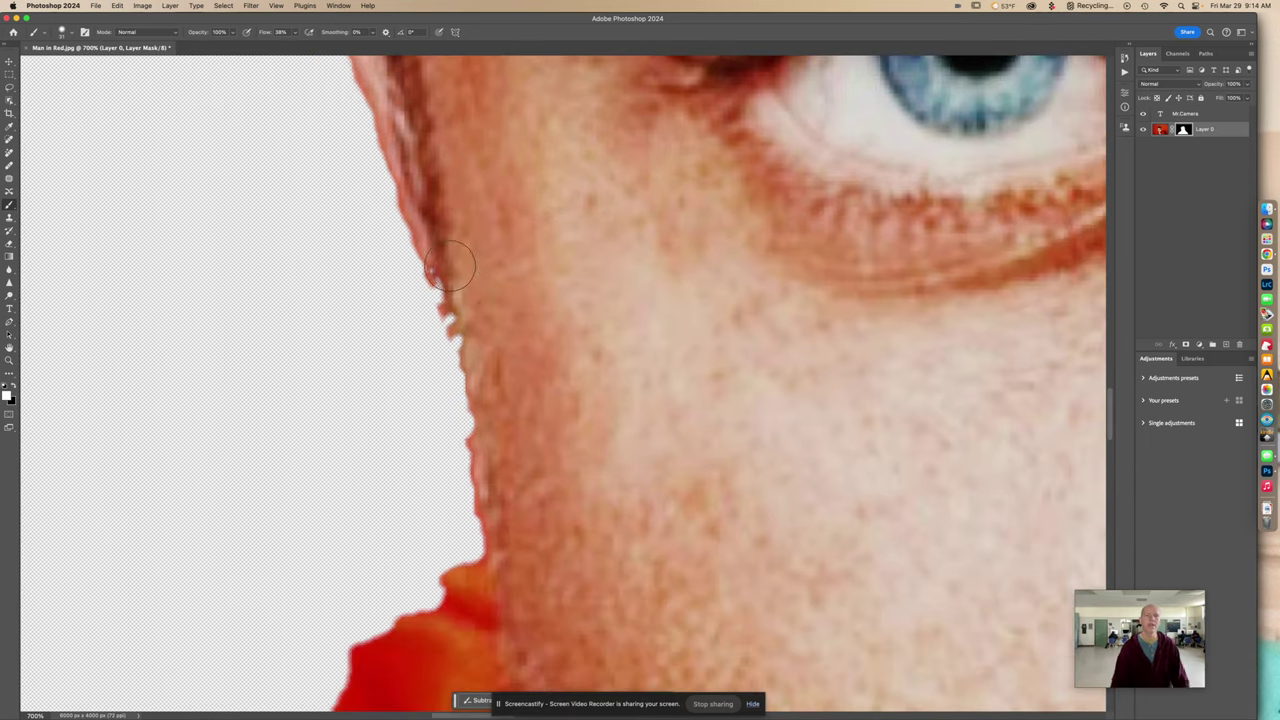
{"action": "left_click_drag", "start_coordinate": [476, 342], "coordinate": [505, 560]}
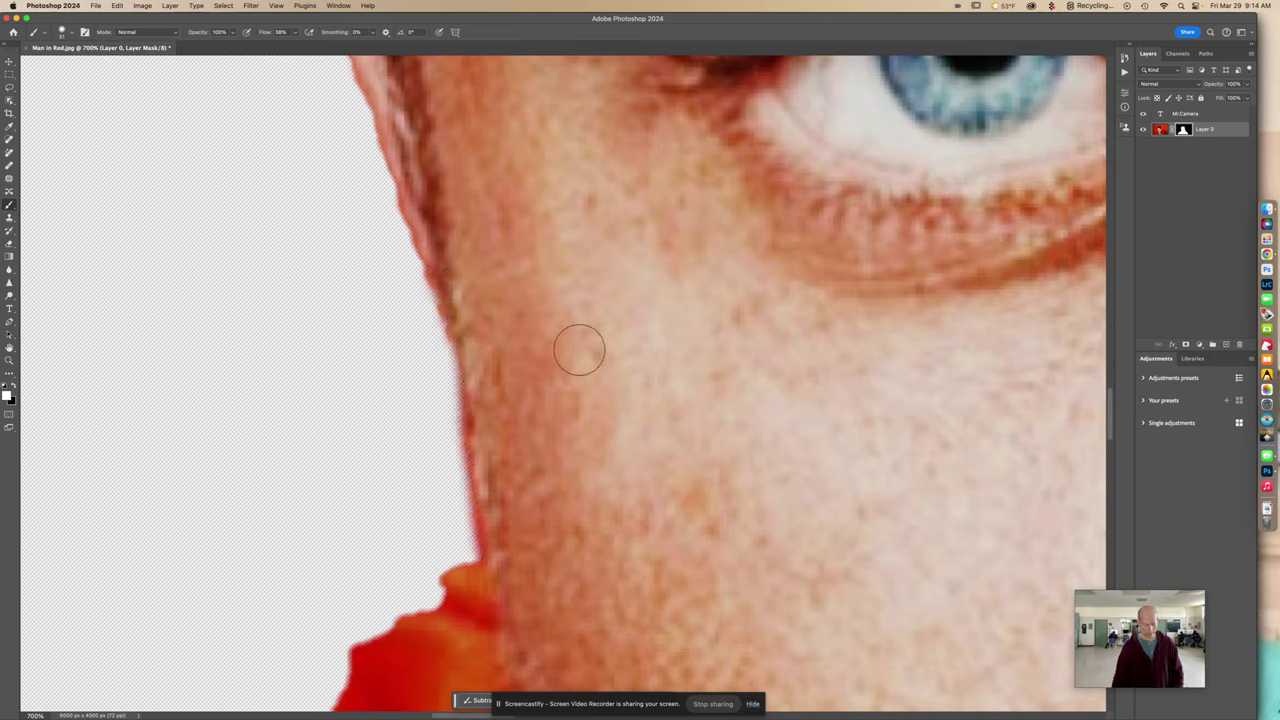
{"action": "key", "text": "super+z"}
{"action": "mouse_move", "coordinate": [455, 288]}
{"action": "left_mouse_down"}
{"action": "mouse_move", "coordinate": [501, 365]}
{"action": "mouse_move", "coordinate": [485, 354]}
{"action": "mouse_move", "coordinate": [493, 485]}
{"action": "left_mouse_up"}
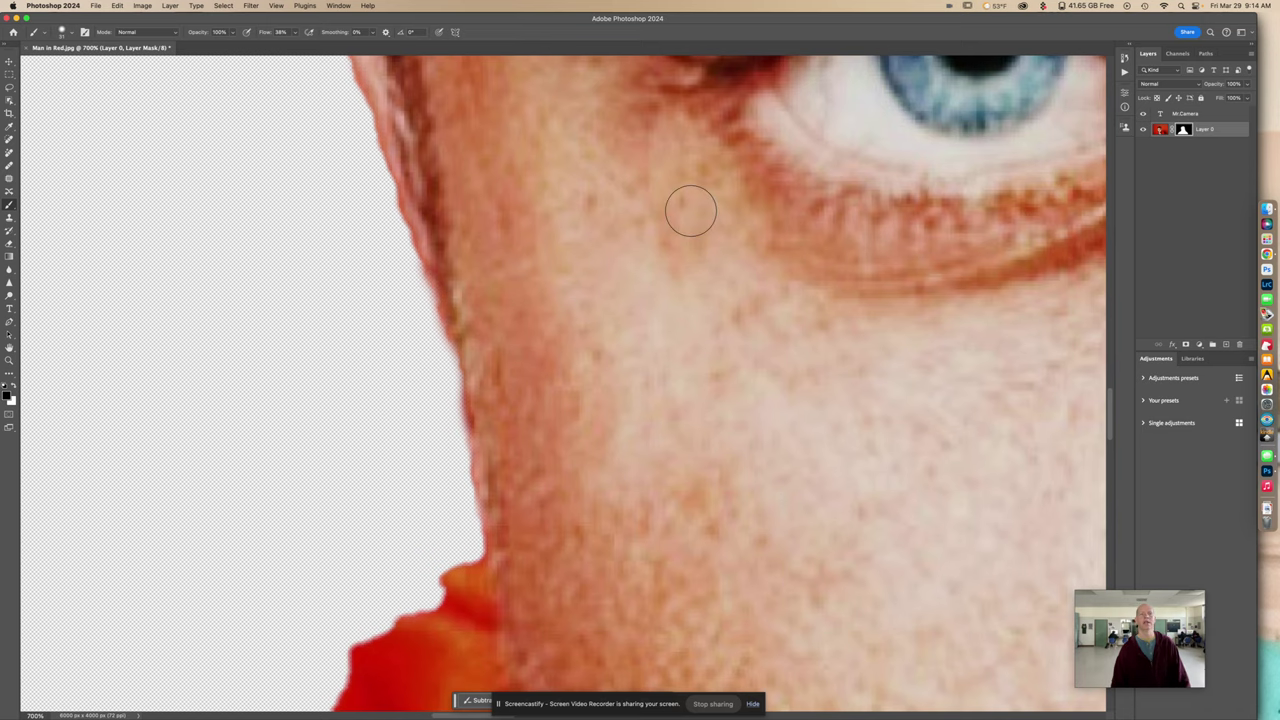
{"action": "scroll", "coordinate": [691, 210], "scroll_direction": "down", "scroll_amount": 10}
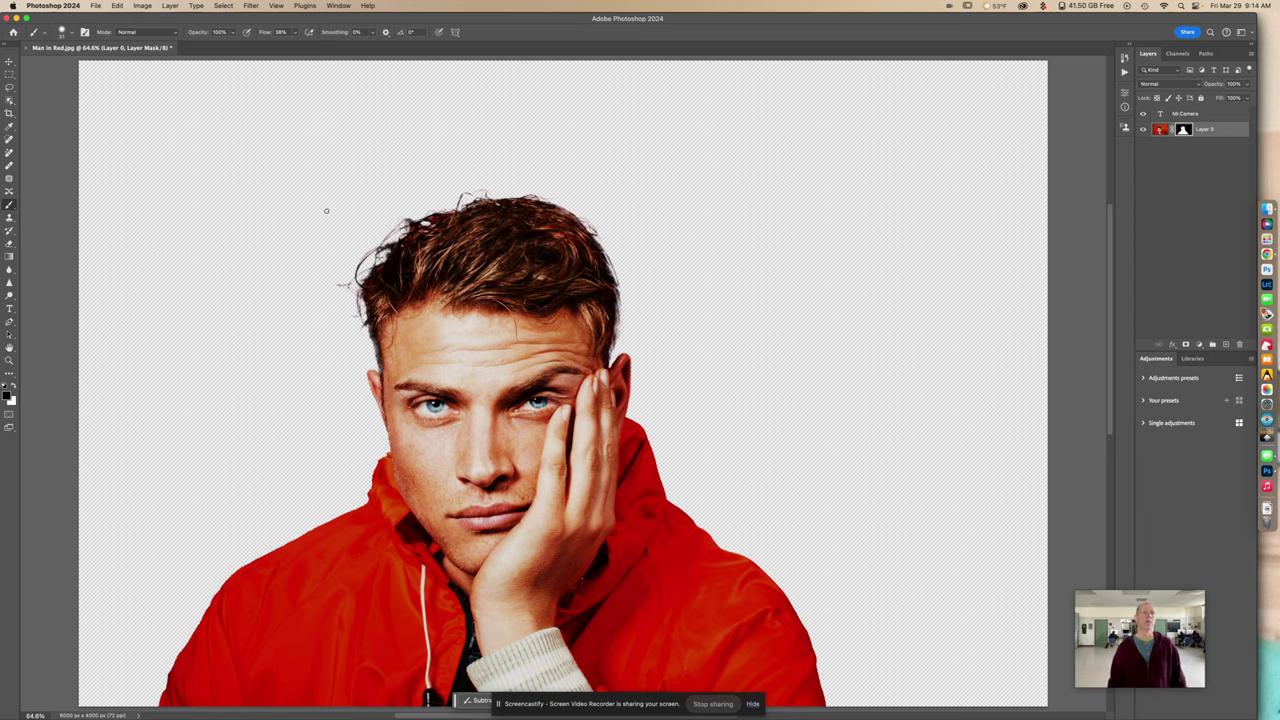
Deselect Layer 0 in the Layers panel.
{"action": "left_click", "coordinate": [170, 6]}
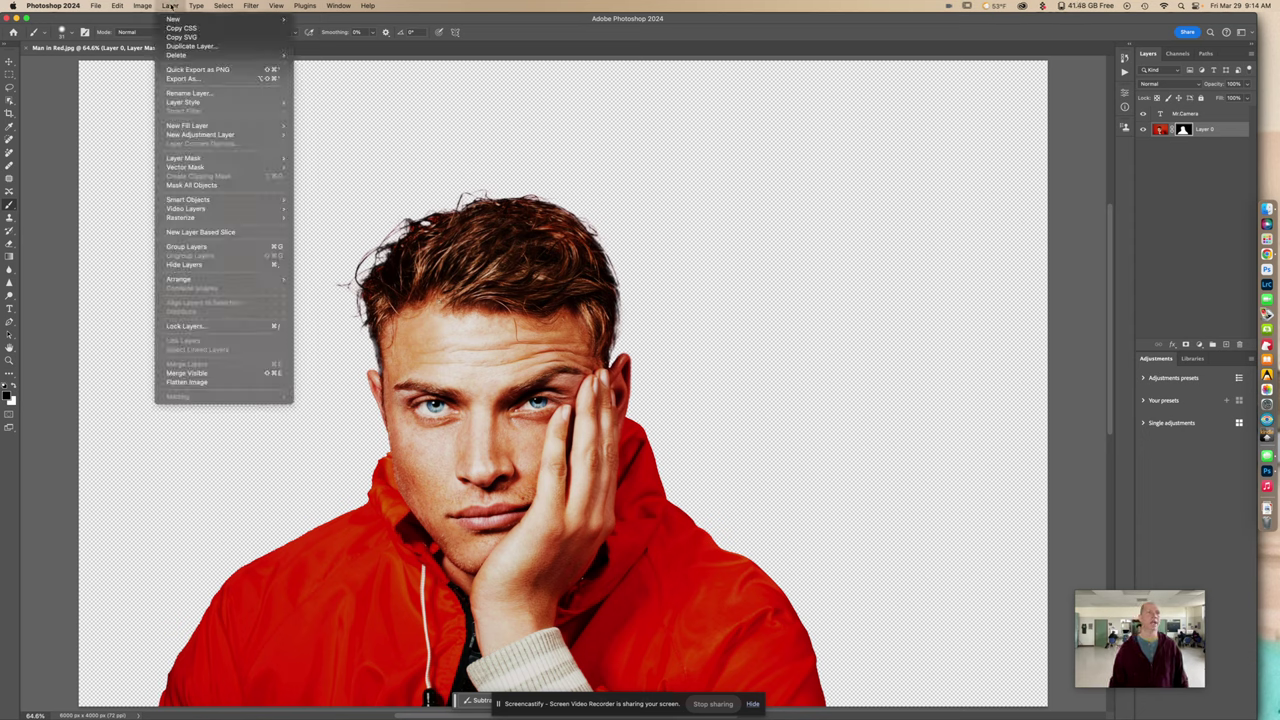
{"action": "mouse_move", "coordinate": [177, 19]}
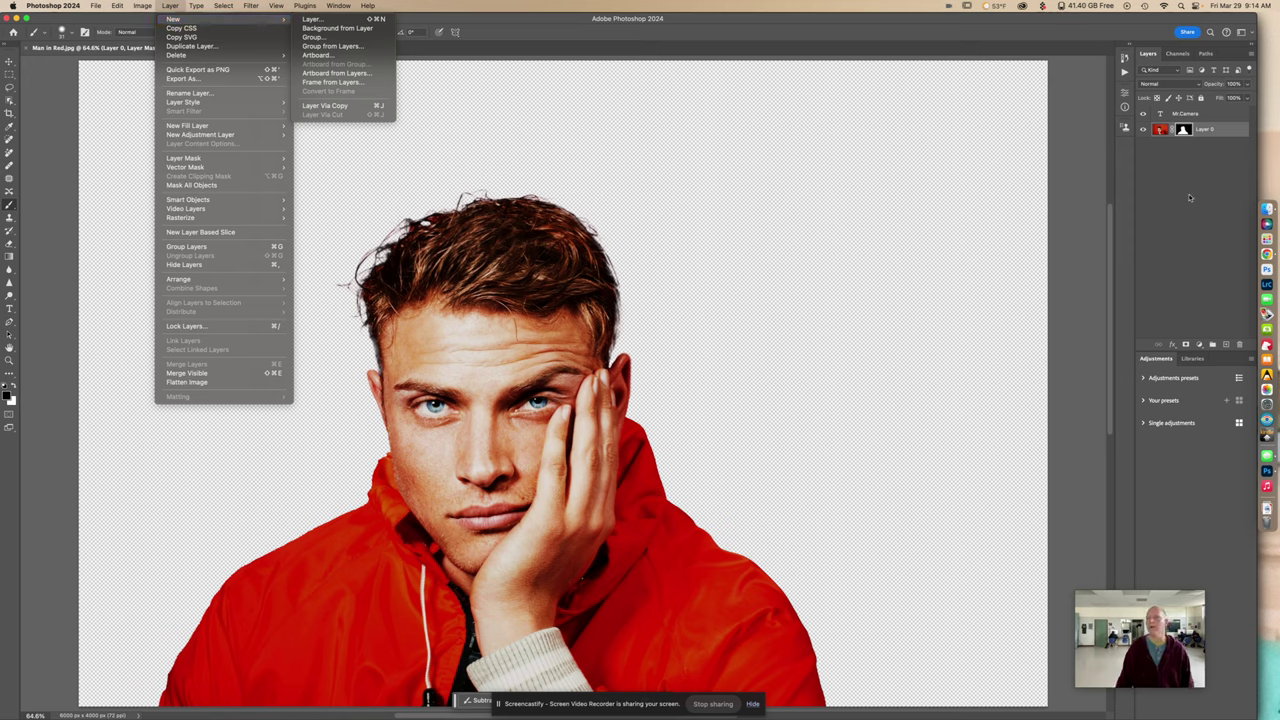
{"action": "left_click", "coordinate": [1172, 160]}
{"action": "left_click", "coordinate": [1173, 161]}
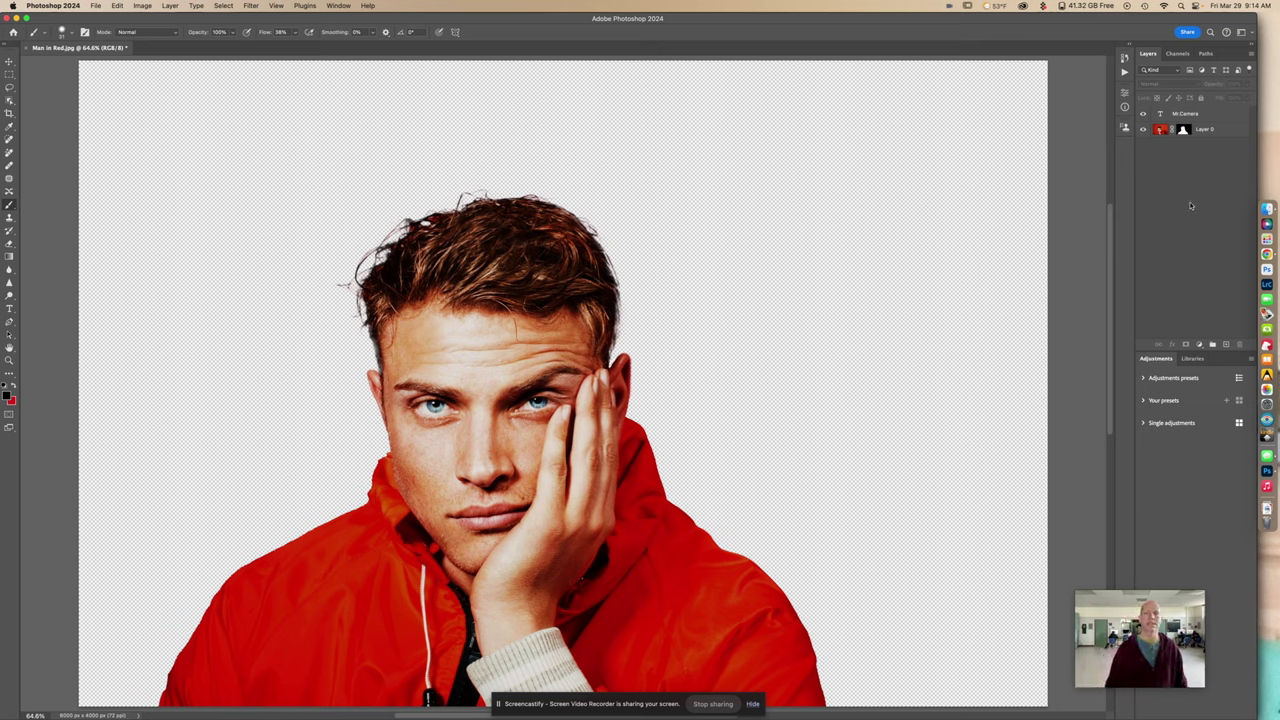
Go to Layer > New Fill Layer in the Layer menu.
{"action": "left_click", "coordinate": [170, 6]}
{"action": "mouse_move", "coordinate": [178, 20]}
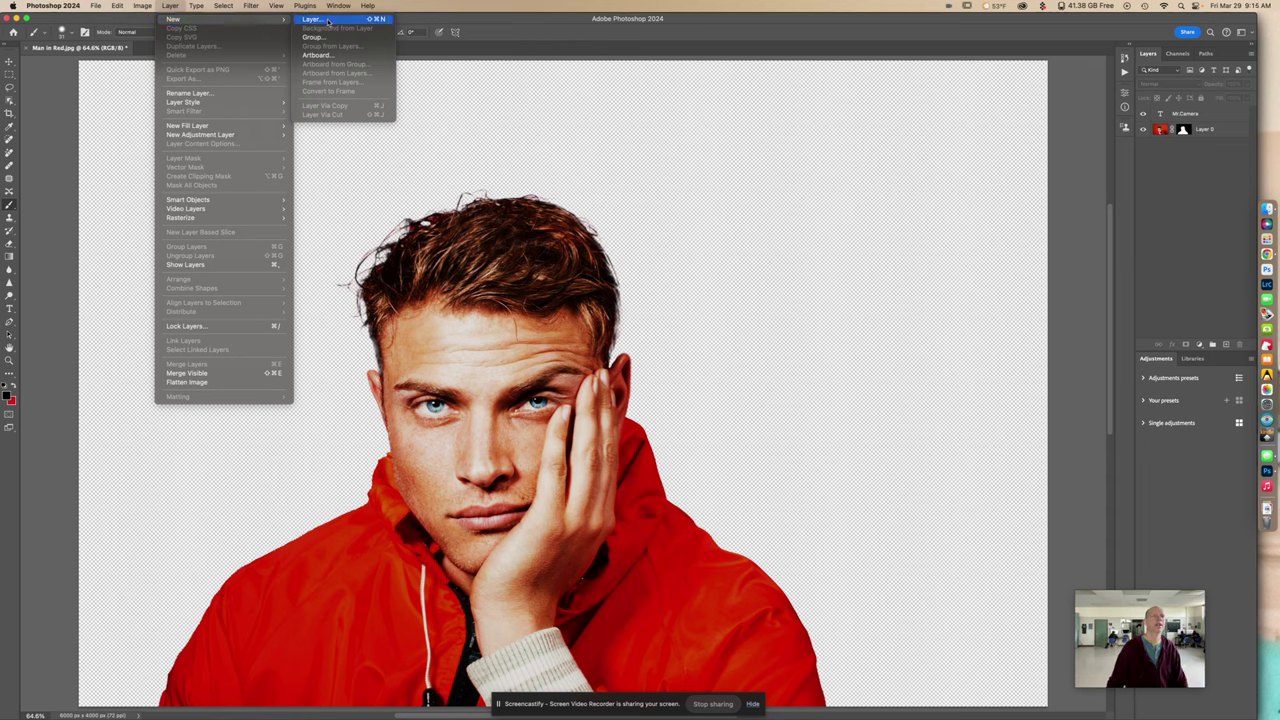
{"action": "mouse_move", "coordinate": [229, 127]}
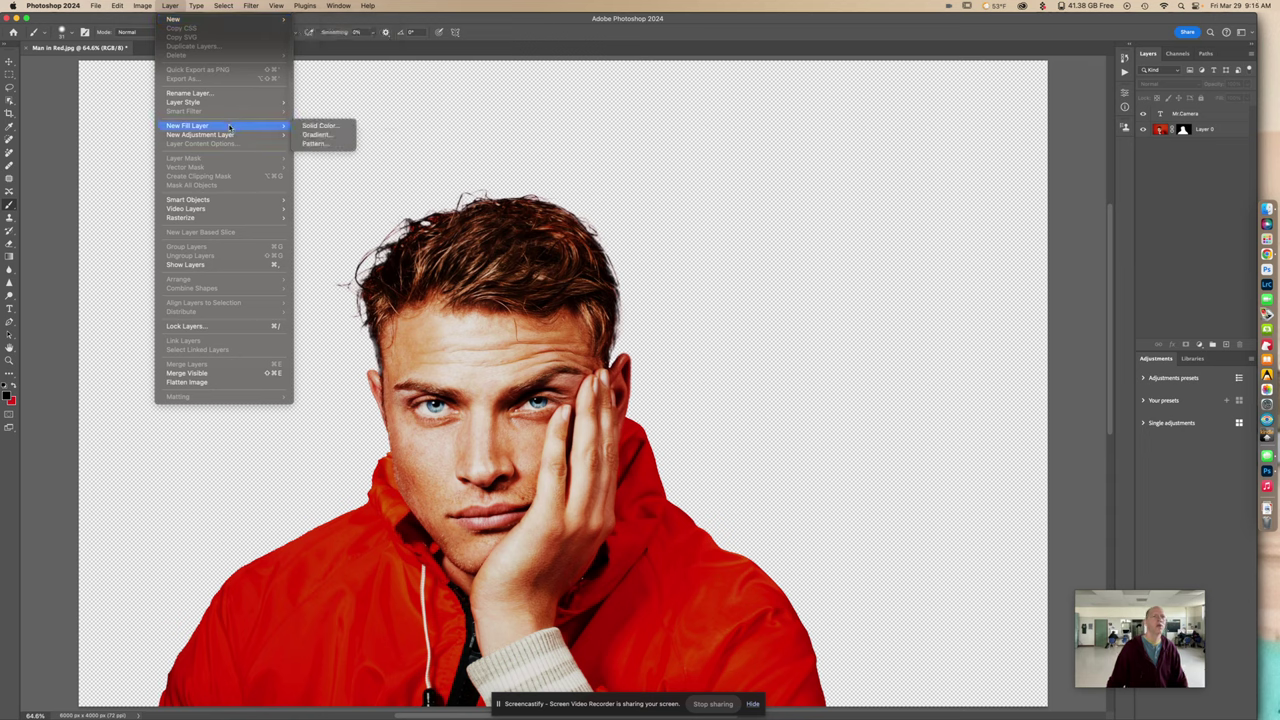
Create Color Fill 1 in teal 64b8ab and move it below Layer 0.
{"action": "left_click", "coordinate": [310, 127]}
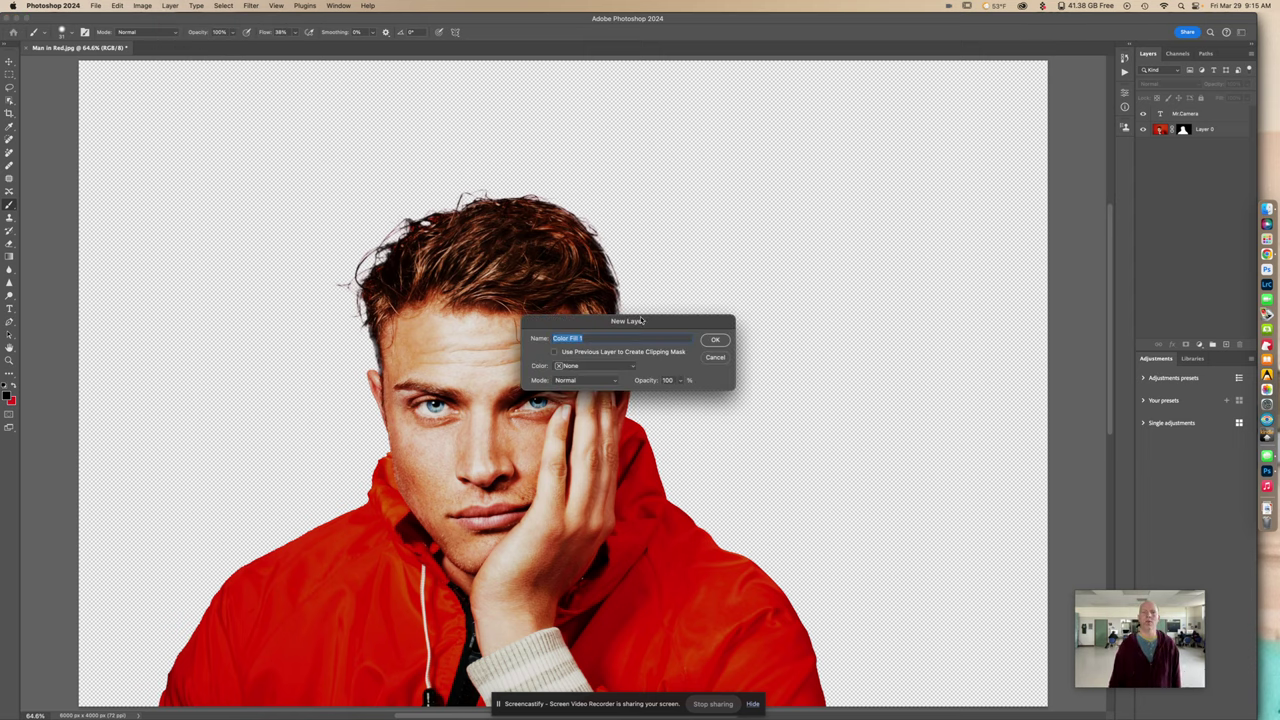
{"action": "left_click", "coordinate": [715, 341]}
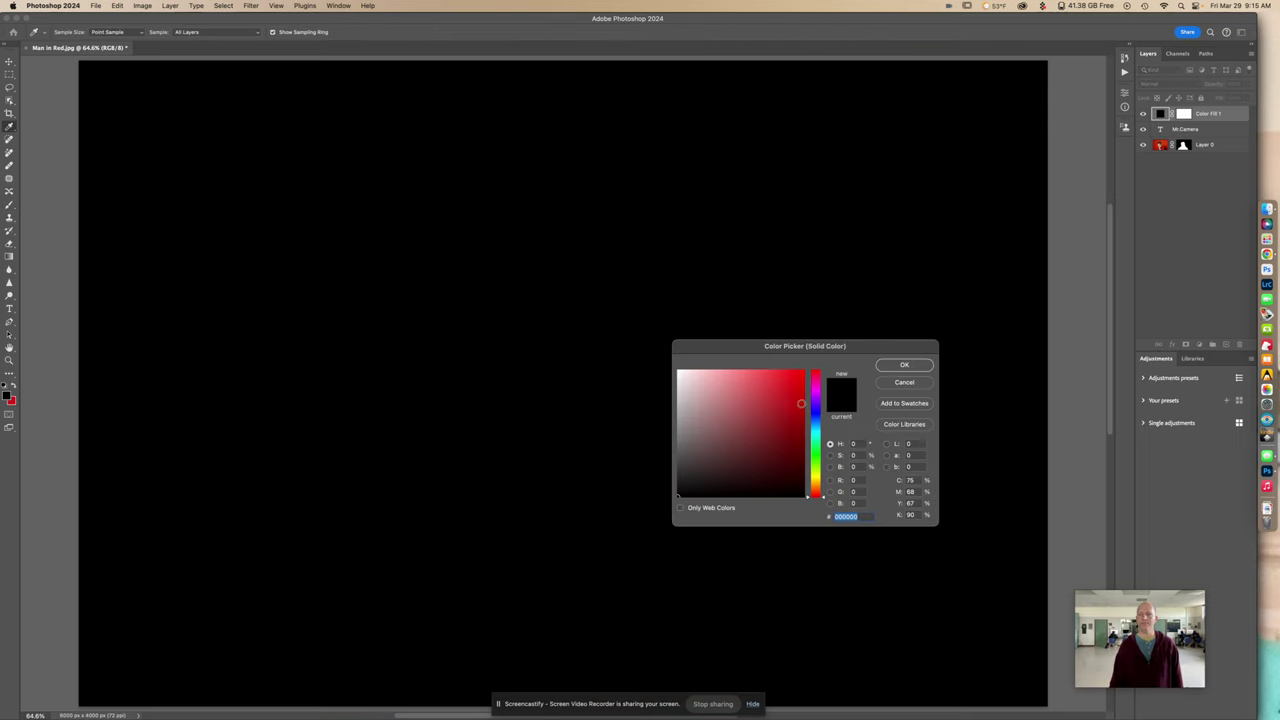
{"action": "left_click", "coordinate": [815, 437]}
{"action": "left_click", "coordinate": [735, 404]}
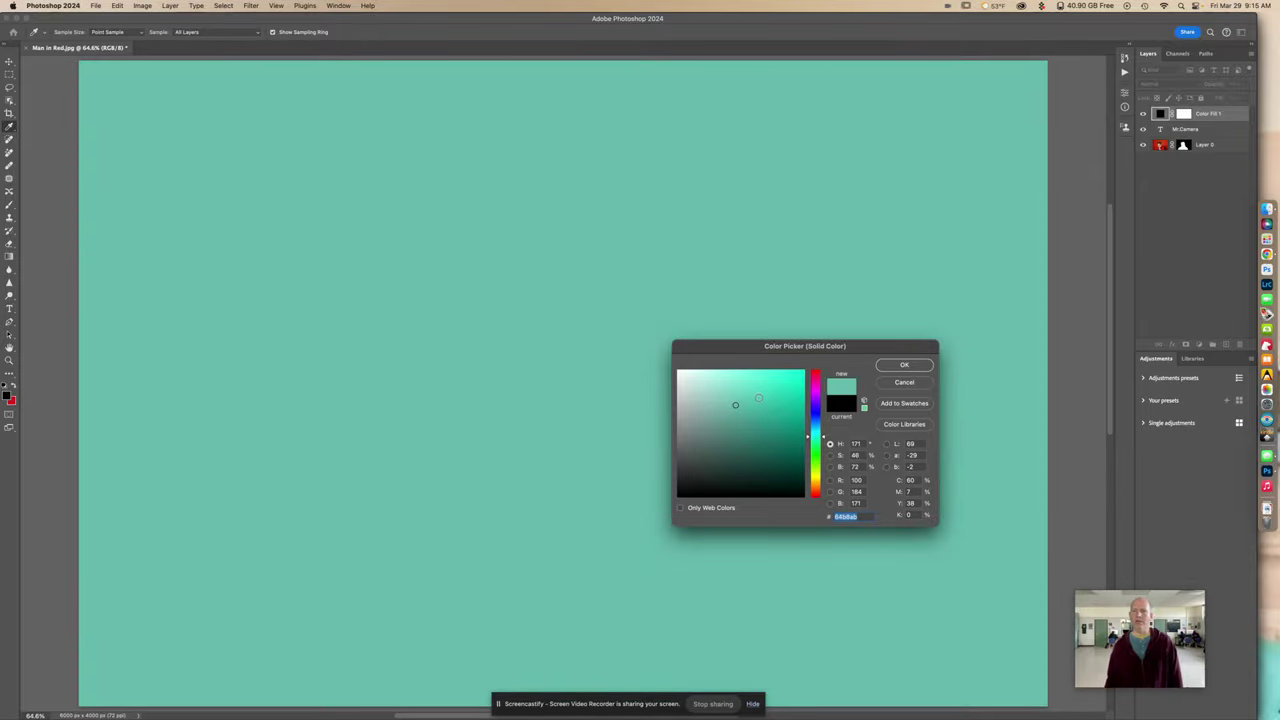
{"action": "left_click", "coordinate": [916, 367]}
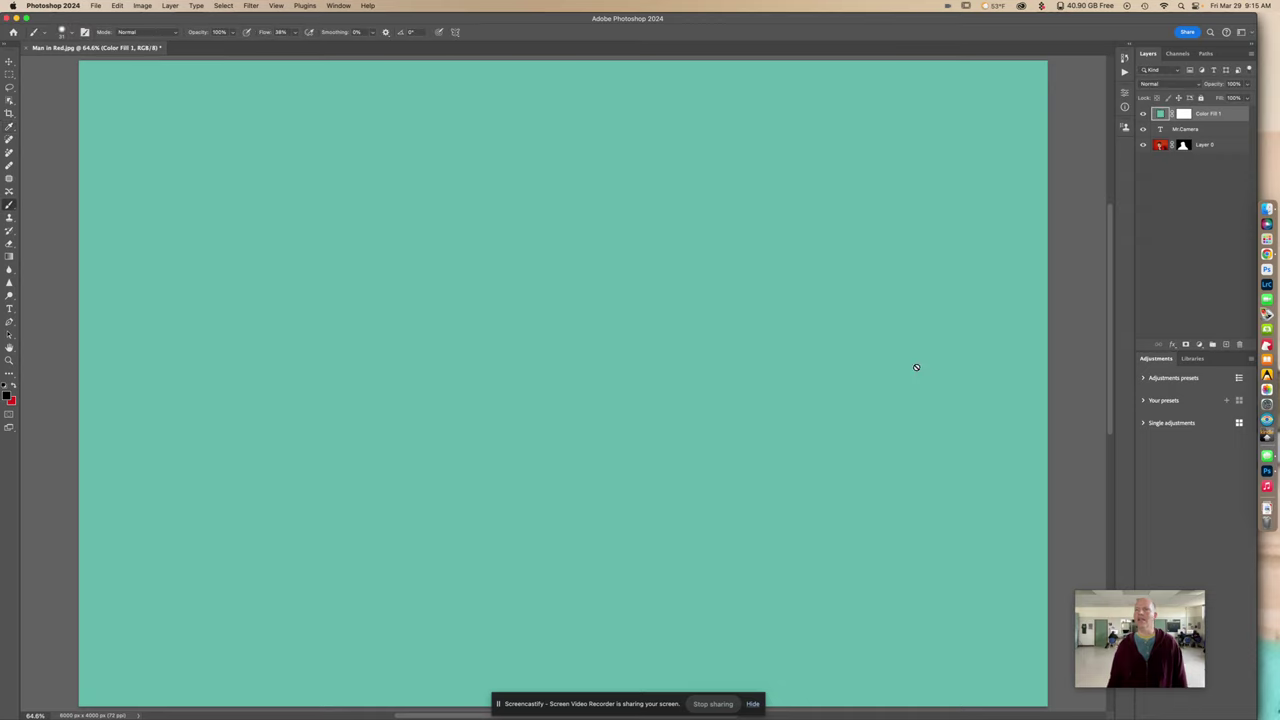
{"action": "left_click_drag", "start_coordinate": [1234, 116], "coordinate": [1233, 148]}
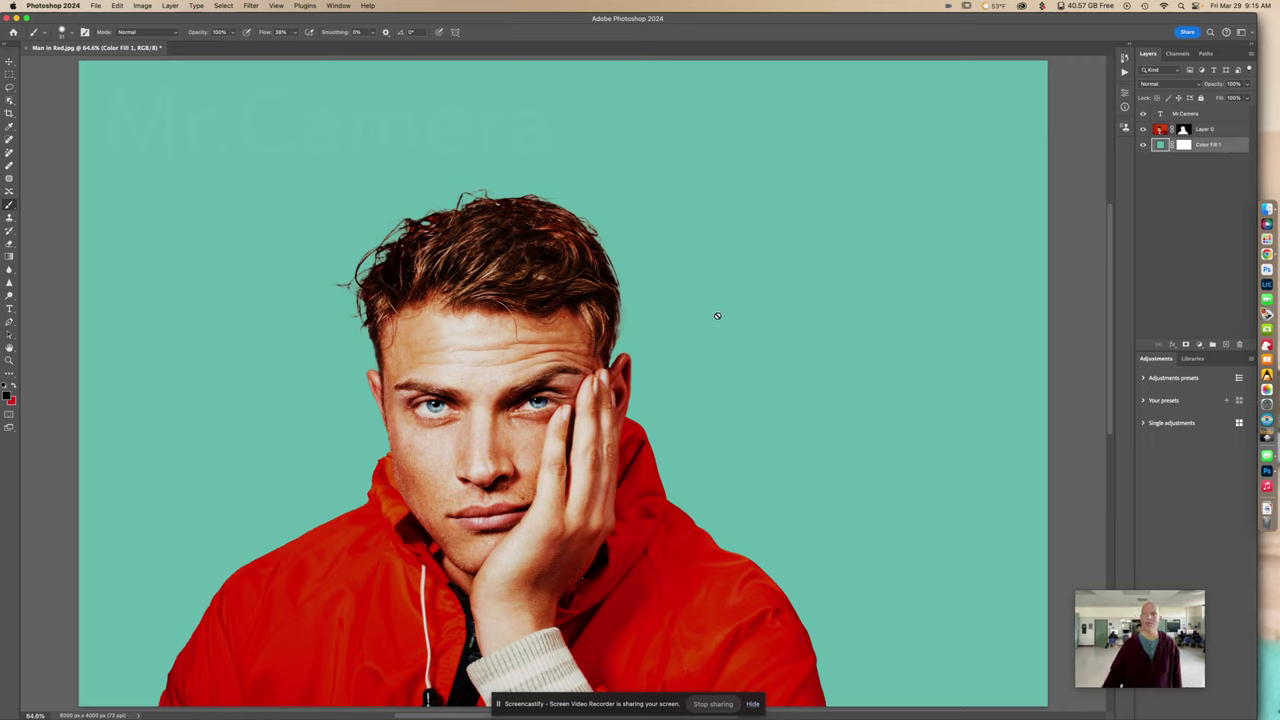
Recolour the Color Fill 1 layer to a deeper teal-green, roughly RGB 62, 142, 130.
{"action": "double_click", "coordinate": [1161, 146]}
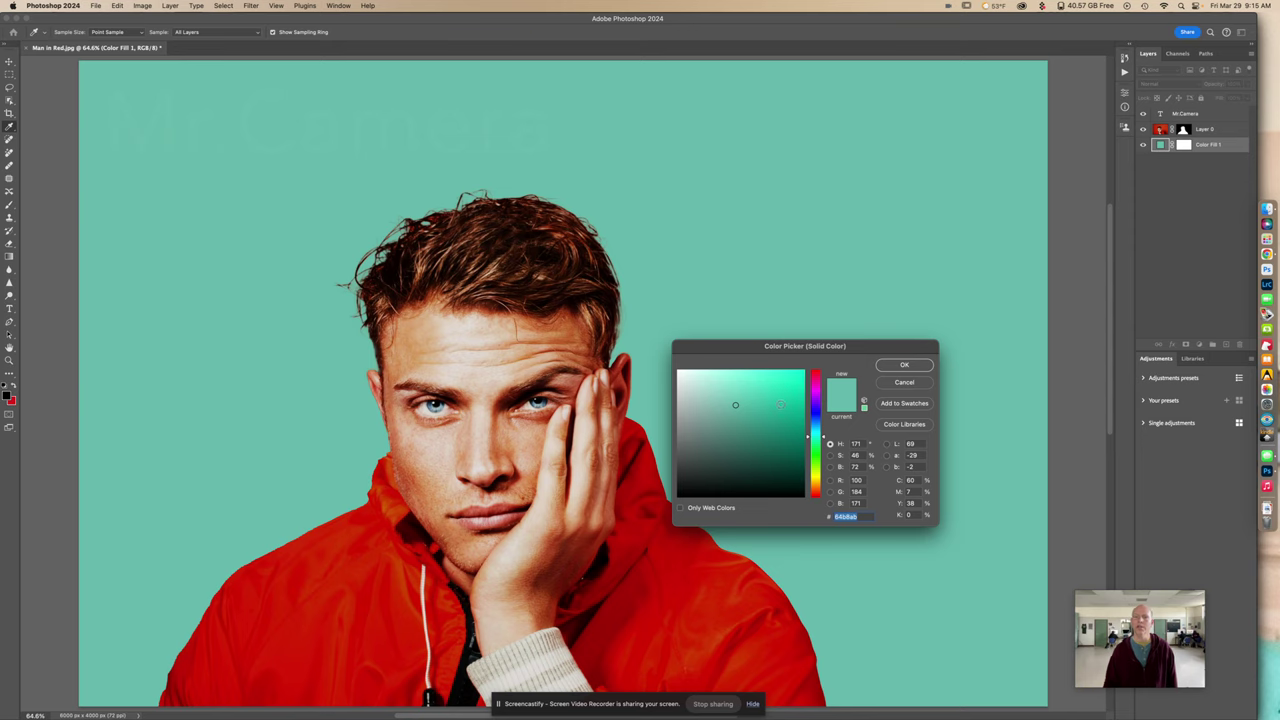
{"action": "mouse_move", "coordinate": [780, 404]}
{"action": "left_mouse_down"}
{"action": "mouse_move", "coordinate": [720, 440]}
{"action": "mouse_move", "coordinate": [707, 383]}
{"action": "mouse_move", "coordinate": [766, 457]}
{"action": "mouse_move", "coordinate": [757, 443]}
{"action": "left_mouse_up"}
{"action": "left_click", "coordinate": [731, 392]}
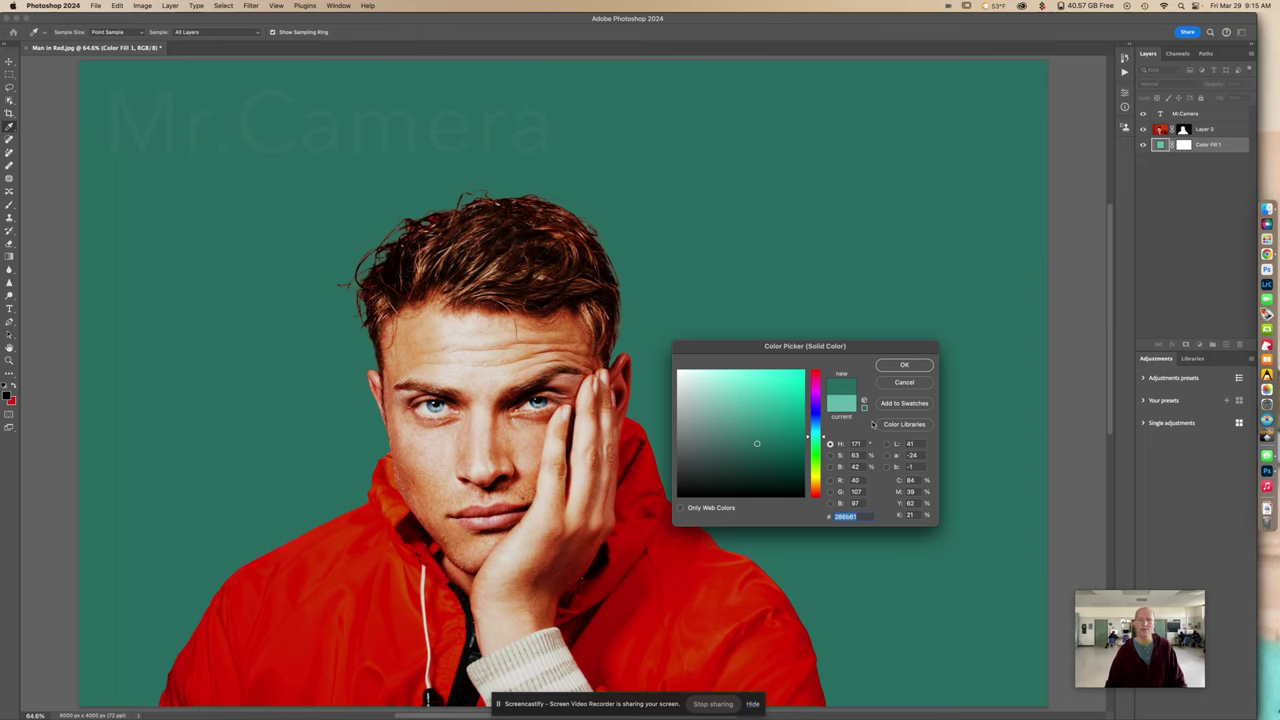
{"action": "left_click_drag", "start_coordinate": [750, 424], "coordinate": [734, 418]}
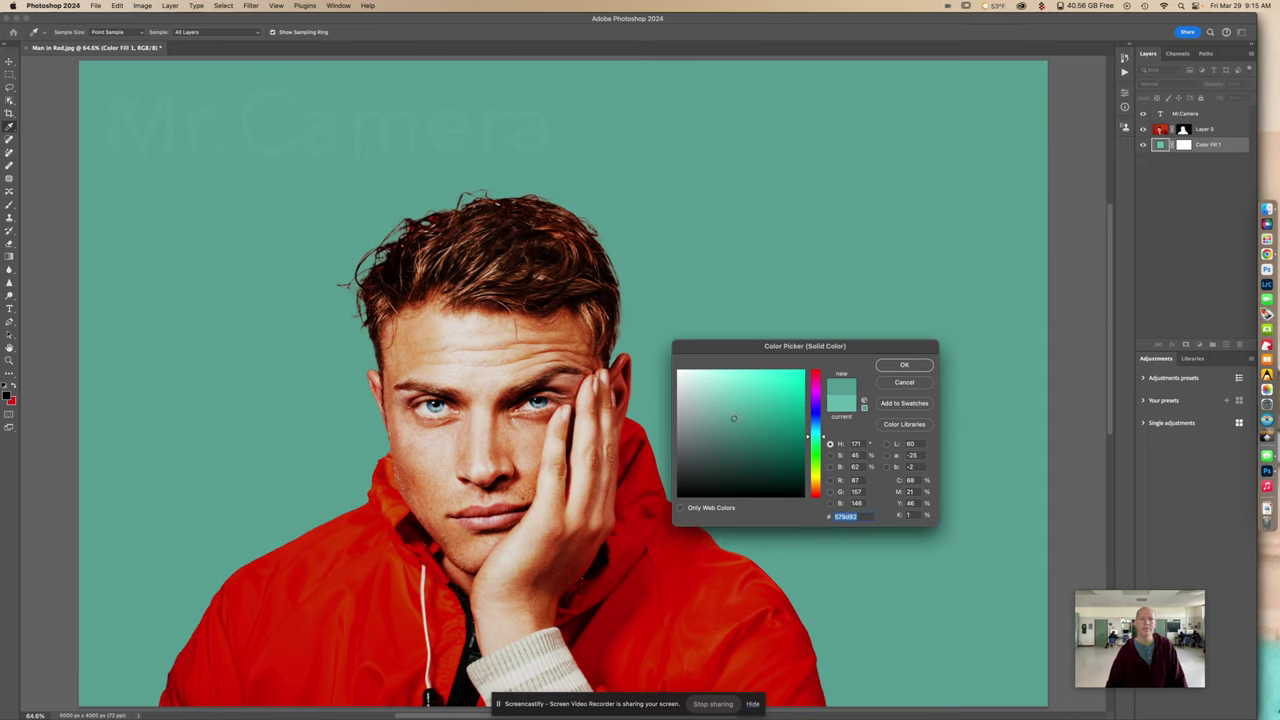
{"action": "left_click", "coordinate": [746, 422]}
{"action": "left_click", "coordinate": [906, 365]}
{"action": "key", "text": "b"}
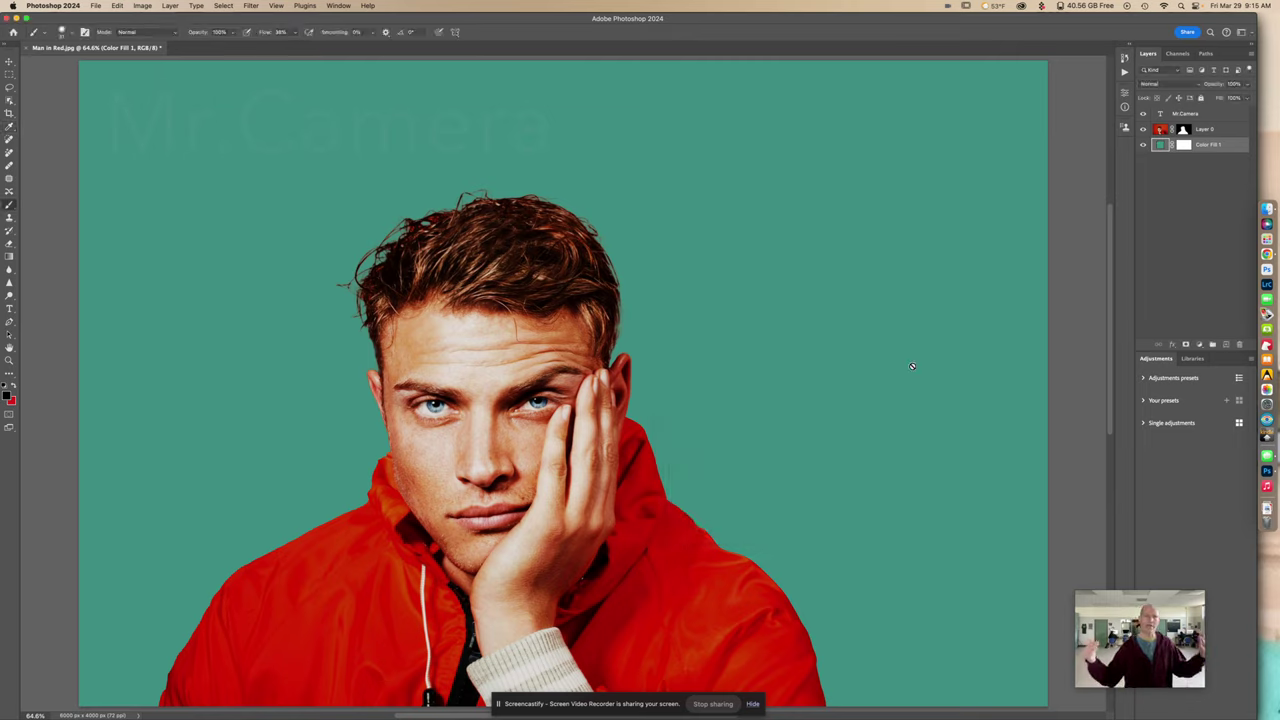